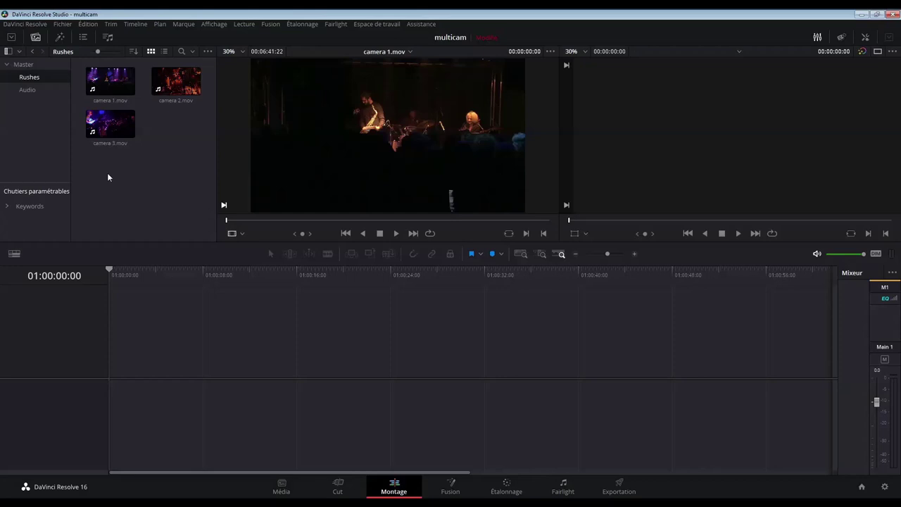
- Examine the keyboard shortcuts assigned to the Raccorder Multicaméra commands among the Plan operations in the keyboard customization
left_click(10, 24)
left_click(25, 47)
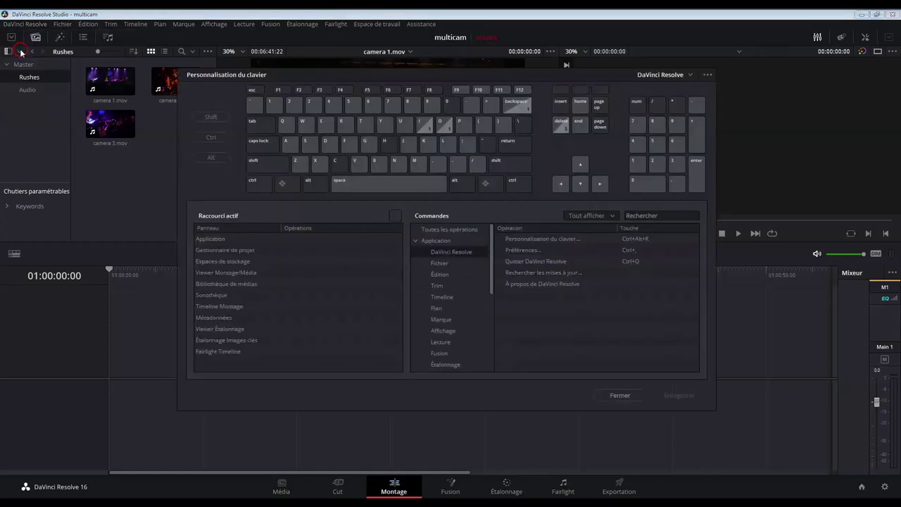
left_click(452, 310)
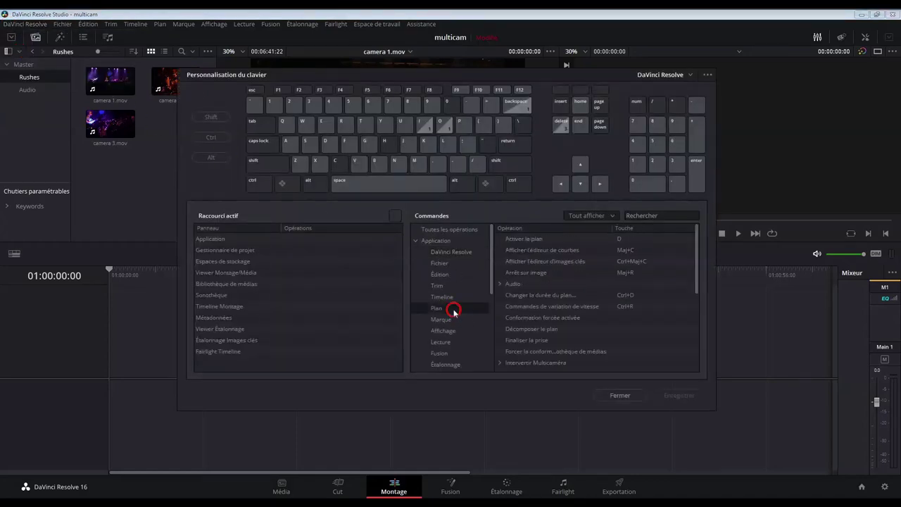
left_click_drag(696, 280, 705, 351)
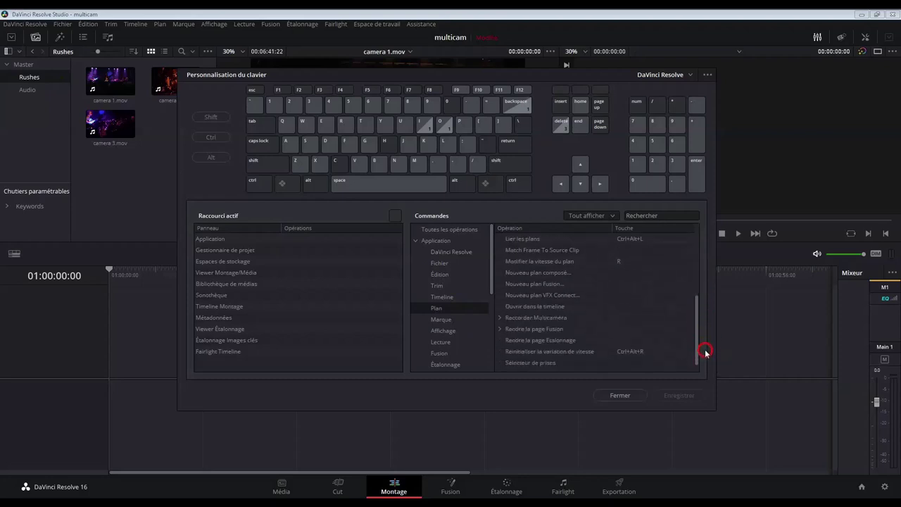
left_click(499, 317)
left_click_drag(695, 297, 697, 311)
mouse_move(569, 317)
mouse_move(574, 359)
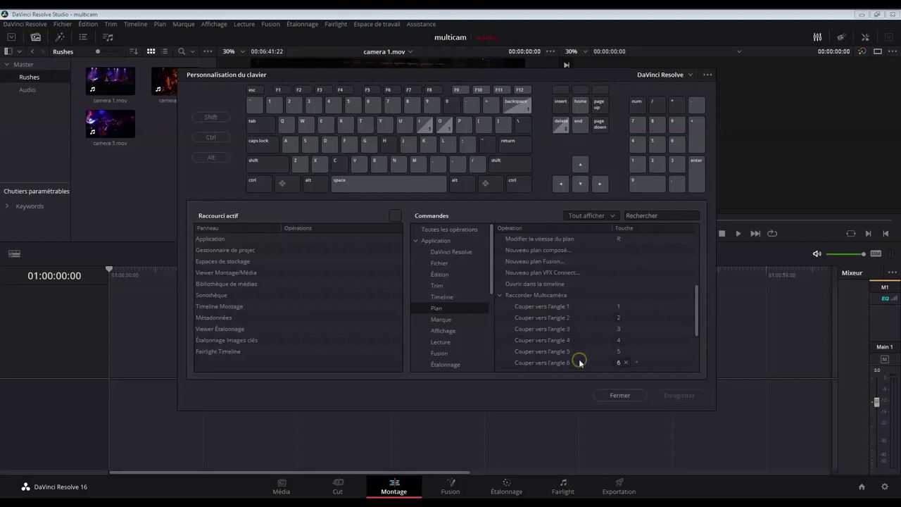
mouse_move(620, 339)
left_click(634, 396)
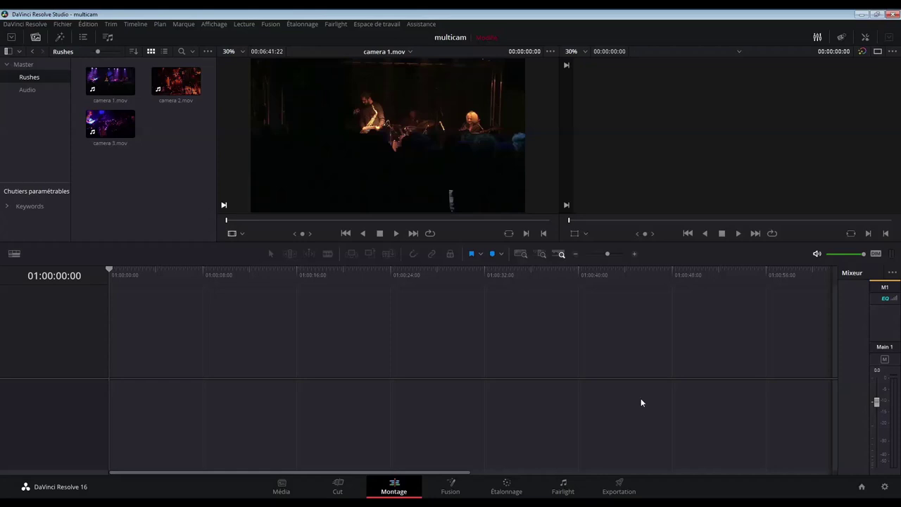
- Preview the three camera clips in the Rushes bin and examine Audio Mix.wav in the Audio bin
left_click(115, 143)
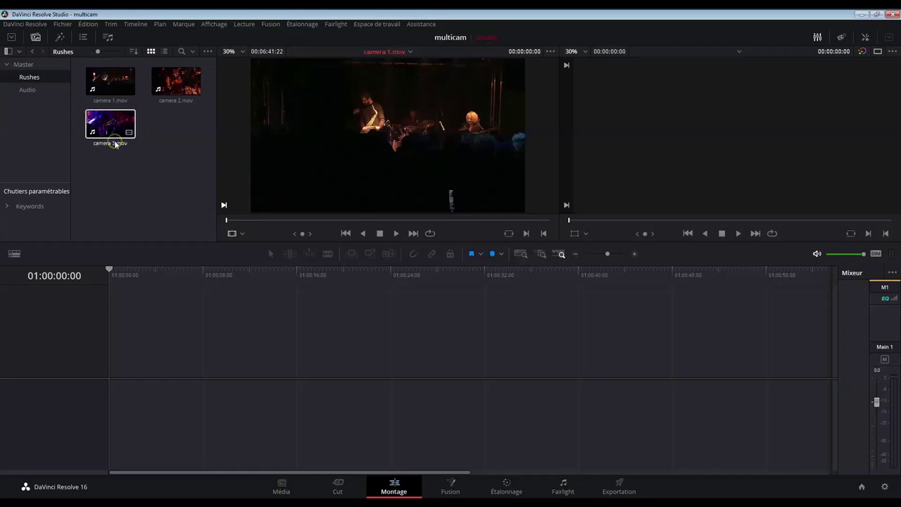
left_click(180, 167)
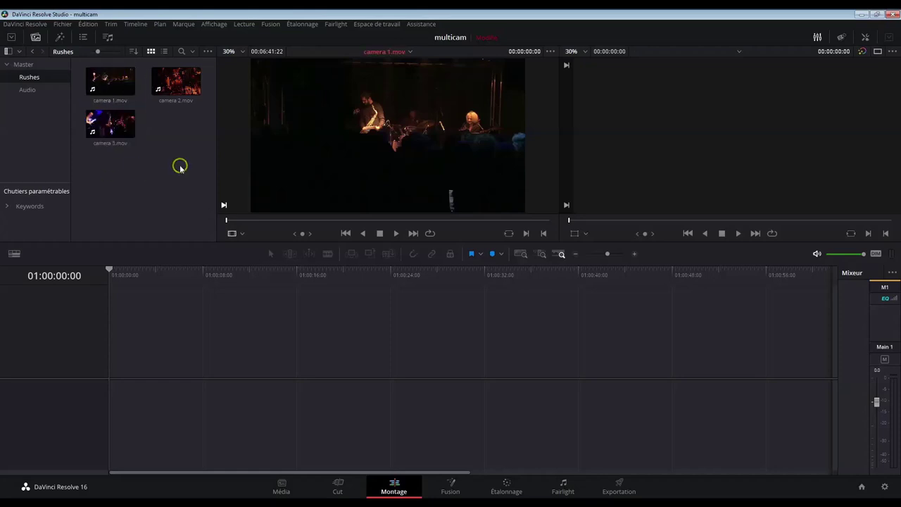
left_click(109, 81)
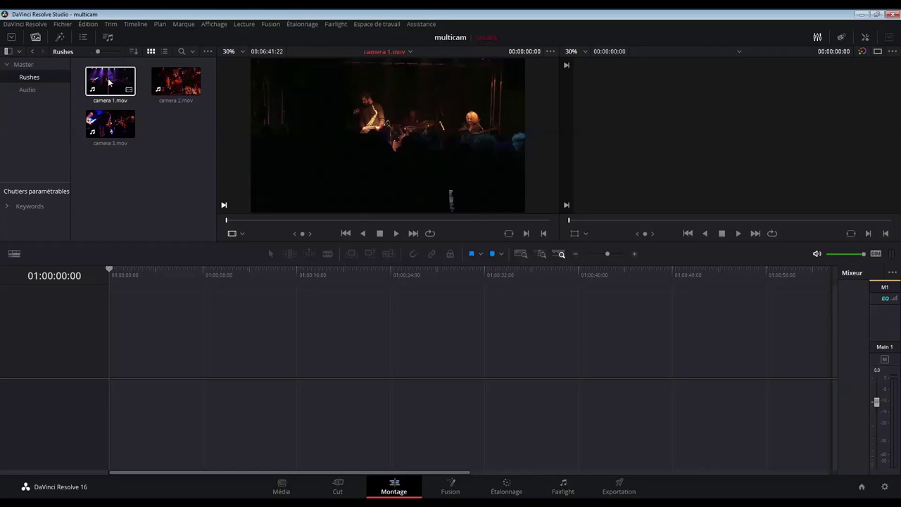
left_click(176, 83)
left_click(348, 233)
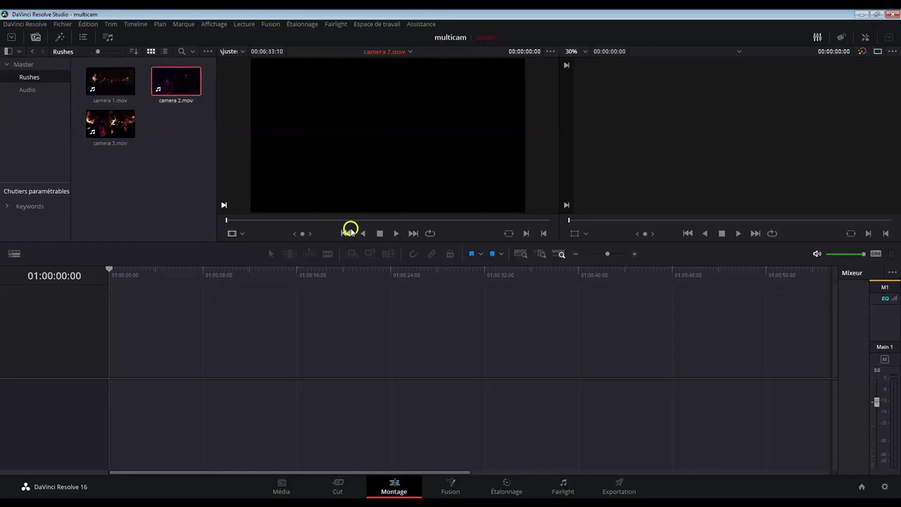
left_click(346, 220)
left_click(111, 122)
left_click(347, 221)
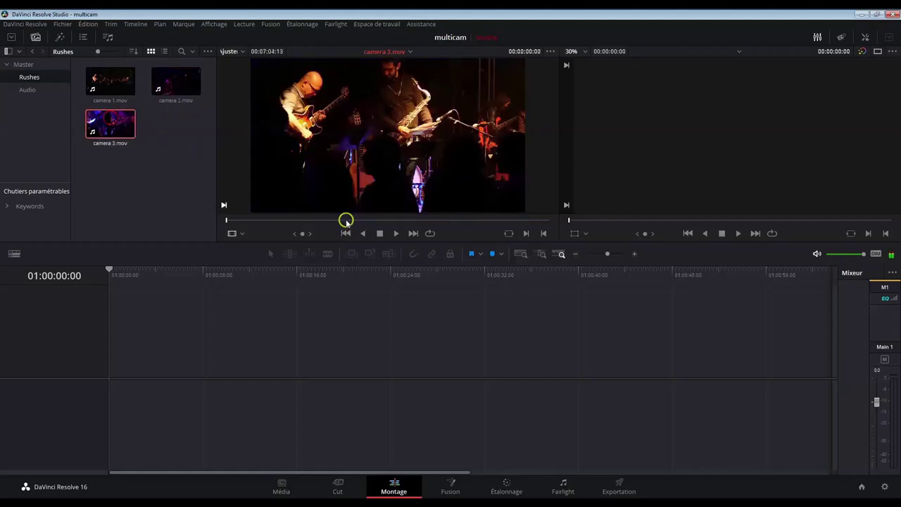
left_click(23, 89)
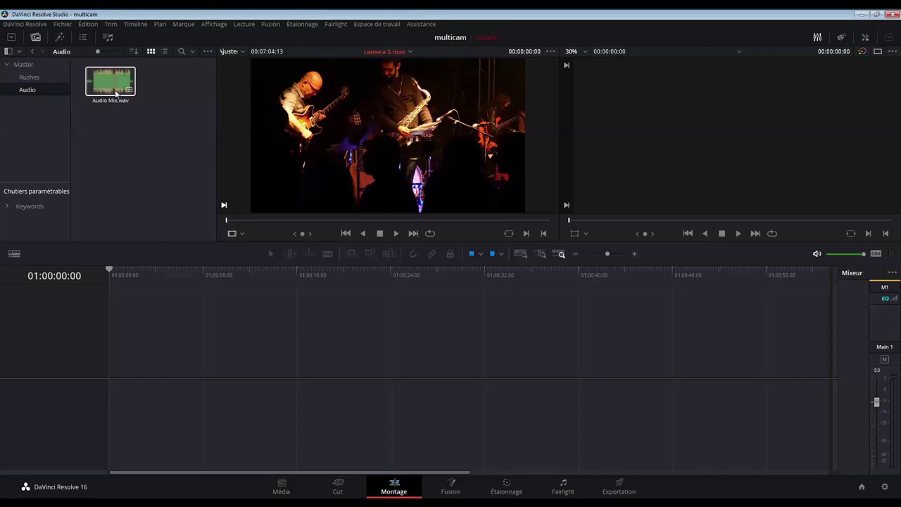
left_click(203, 393)
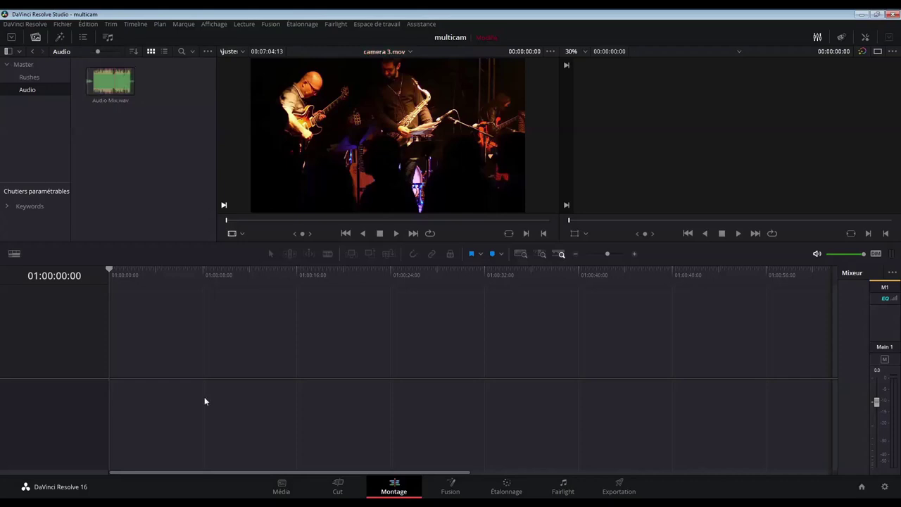
- Start a new multicam clip from camera 1.mov, camera 2.mov and camera 3.mov in Rushes and name it Multicam
left_click(28, 78)
left_click_drag(98, 150, 164, 76)
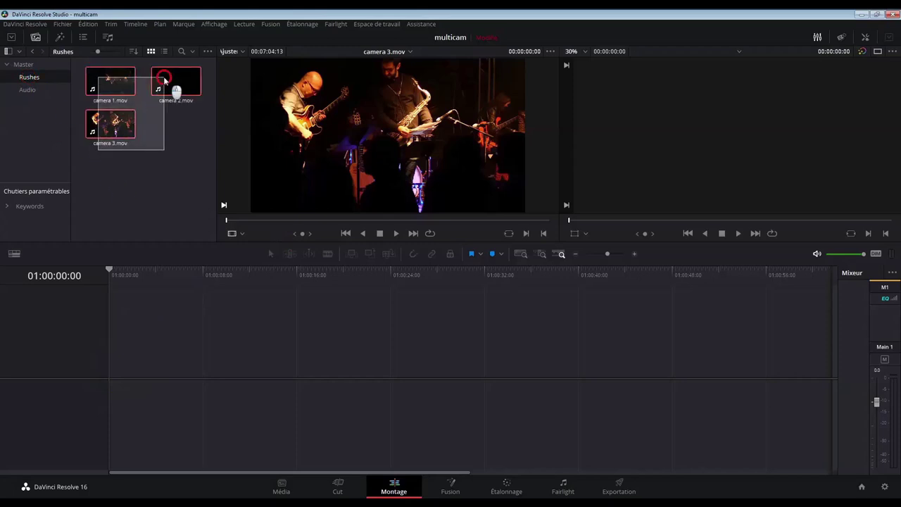
right_click(163, 76)
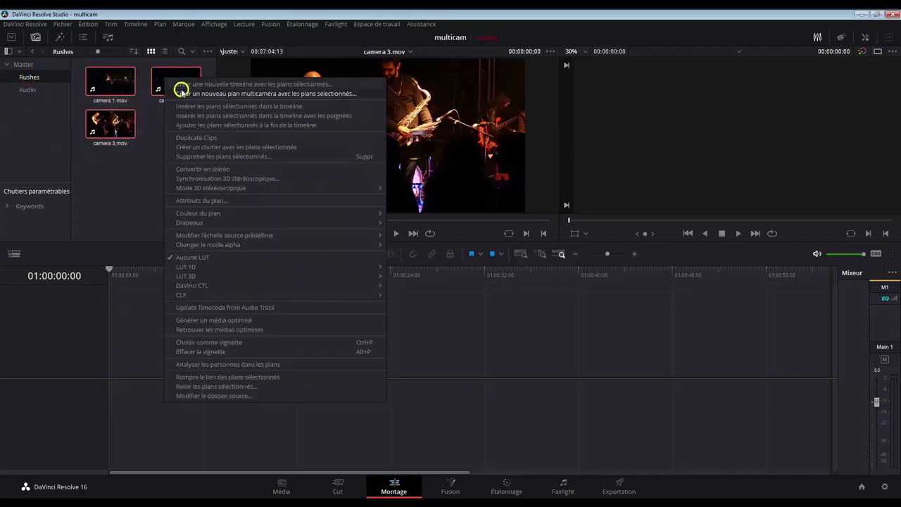
left_click(185, 94)
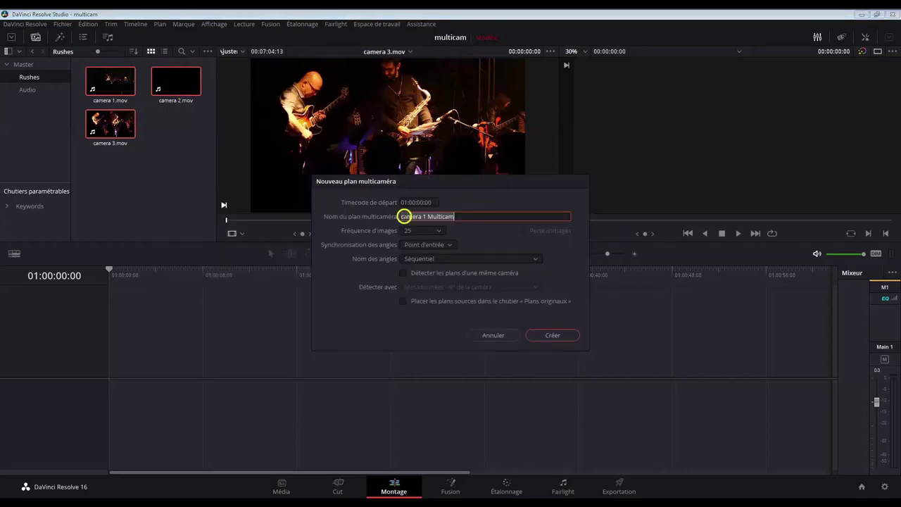
left_click_drag(427, 218, 400, 219)
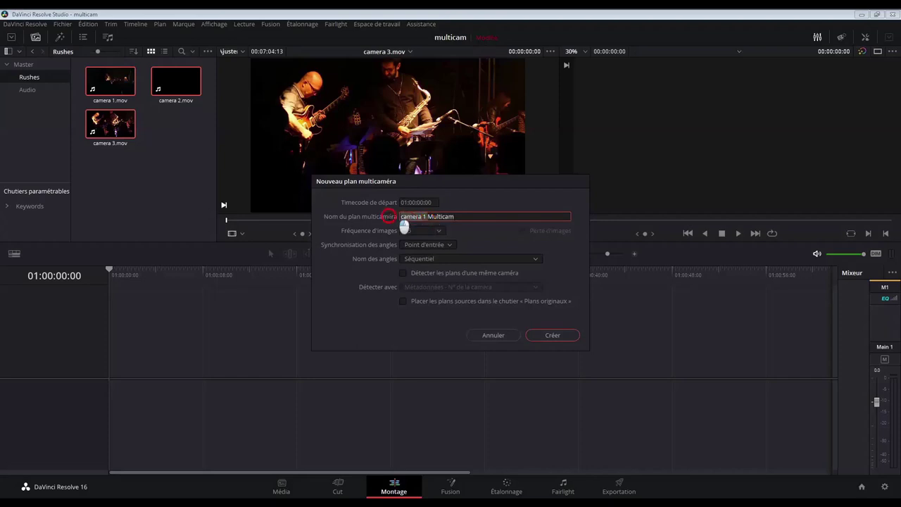
key("BackSpace")
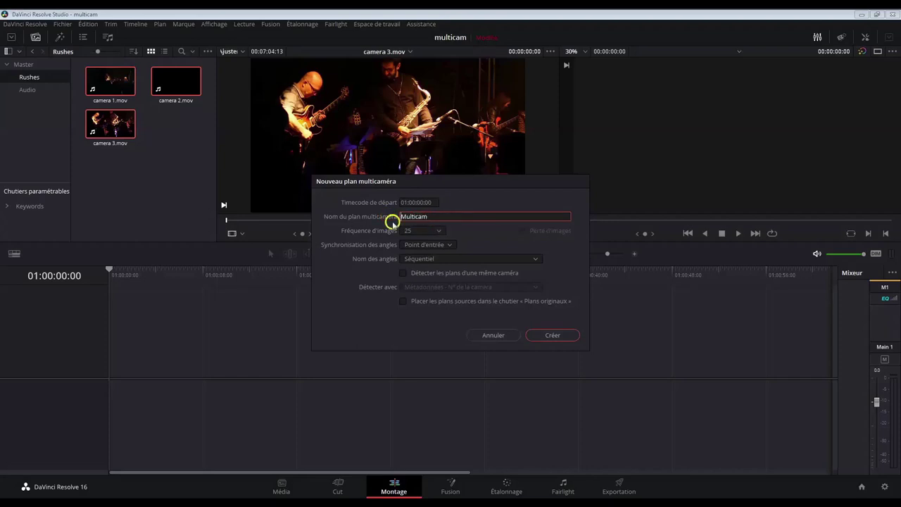
- Create the multicam clip with its angles synchronised by in point (Point d'entrée) and named sequentially
left_click(429, 245)
left_click(435, 249)
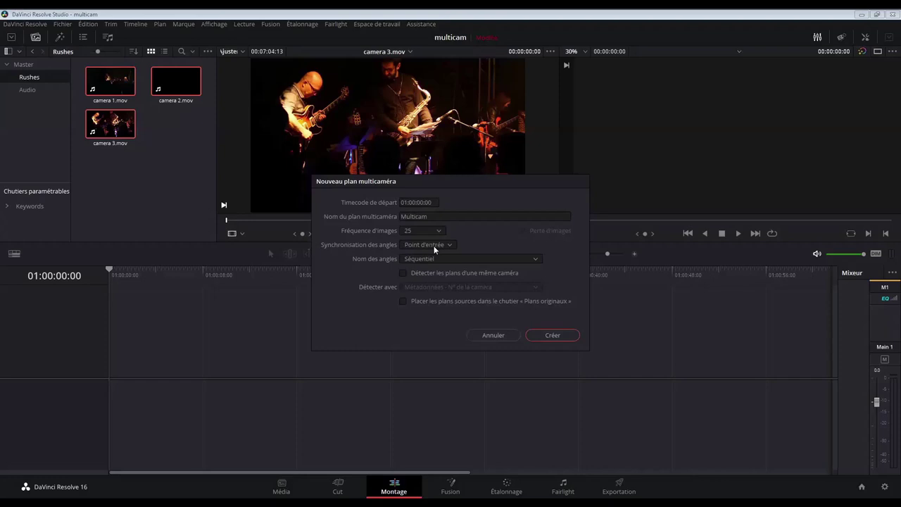
left_click(435, 246)
left_click(475, 241)
left_click(475, 262)
left_click(458, 267)
left_click(542, 337)
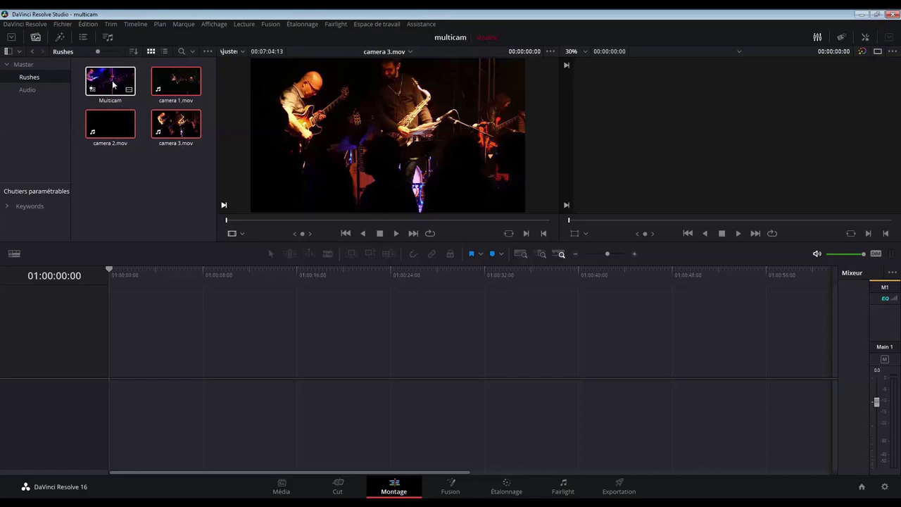
- Set the proxy mode used for playback
left_click(245, 24)
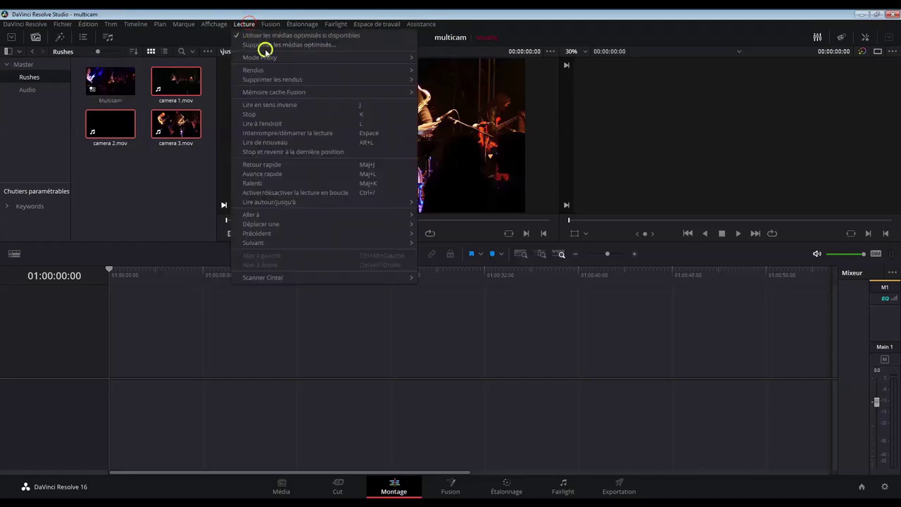
mouse_move(342, 57)
left_click(432, 78)
left_click(122, 335)
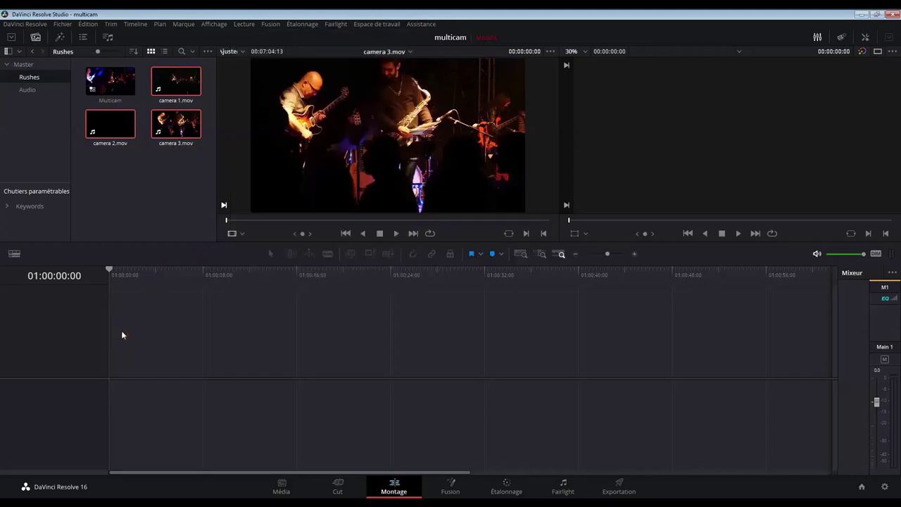
- Open the Multicam clip in the timeline and add Audio Mix.wav at its start on a new audio track A4
left_click(113, 72)
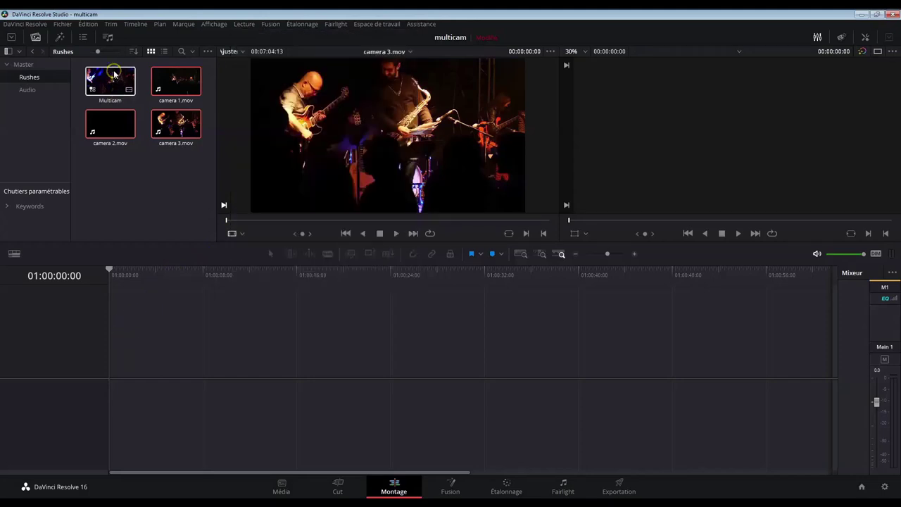
right_click(113, 70)
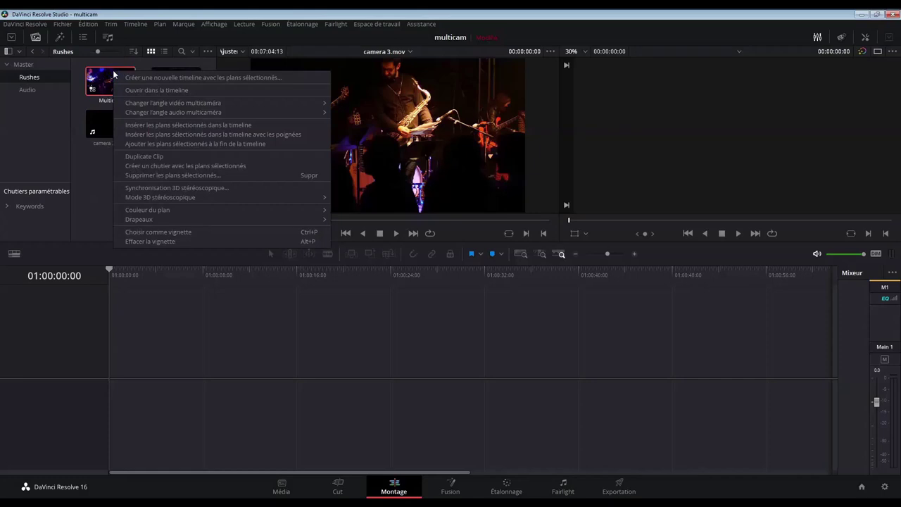
left_click(145, 93)
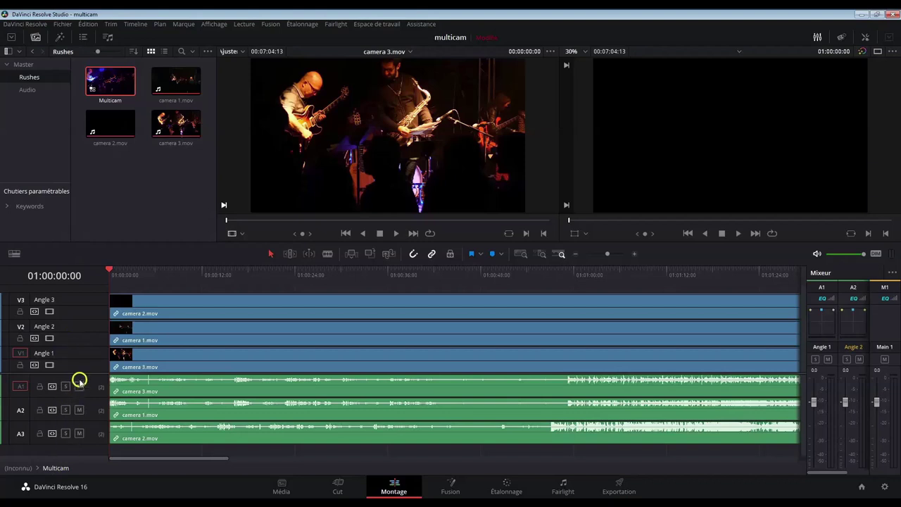
left_click(35, 93)
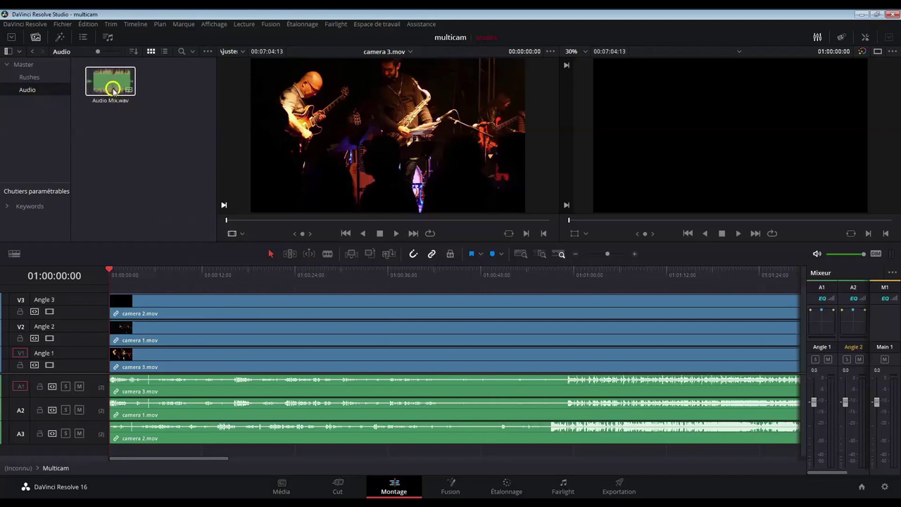
left_click_drag(112, 81, 116, 454)
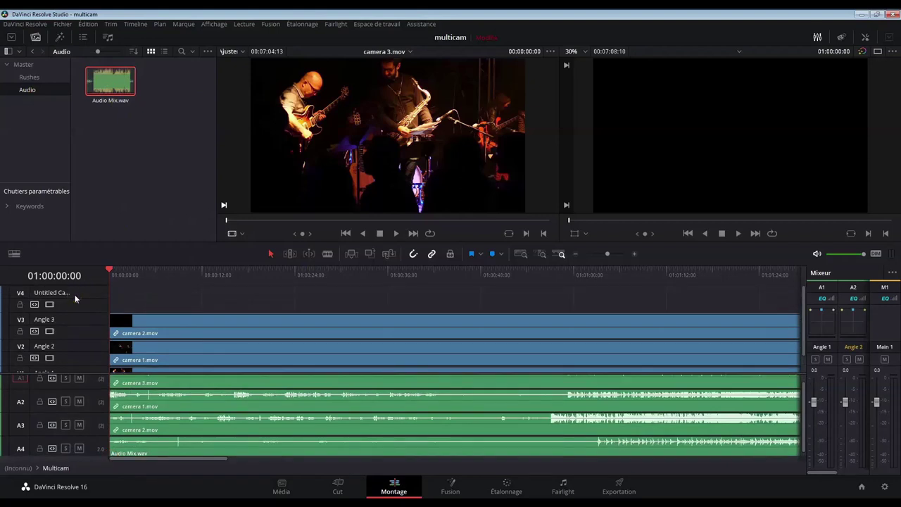
- Rename the empty video track V4 as Angle 4 and return to the Rushes bin
left_click(50, 292)
left_click(56, 291)
left_click(102, 291)
left_click(66, 291)
double_click(66, 291)
type("Angle 4")
left_click(29, 76)
left_click(104, 290)
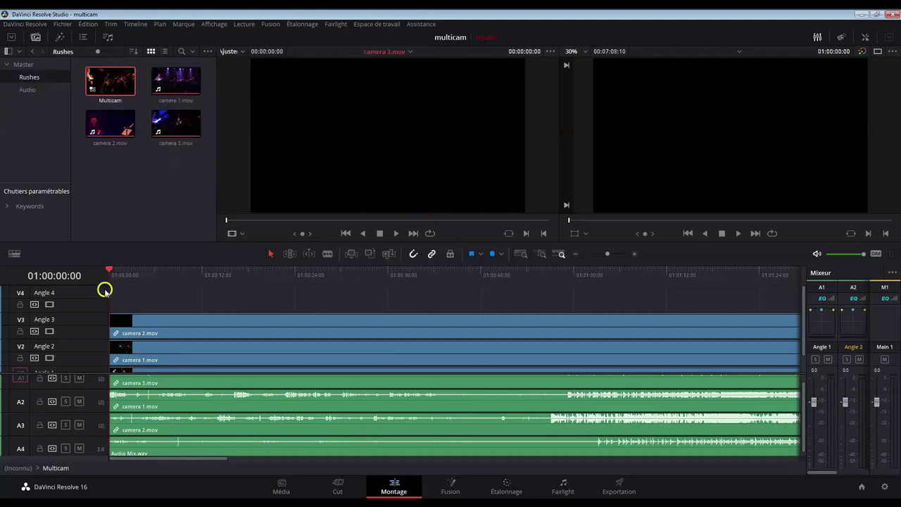
- Set the Multicam clip's video angle to Angle 2 and its audio angle to Angle 4
left_click(119, 349)
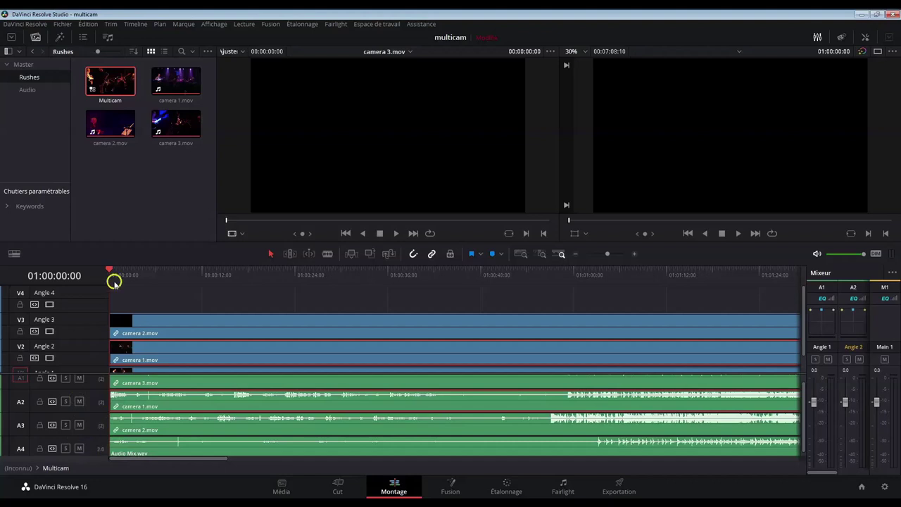
right_click(118, 83)
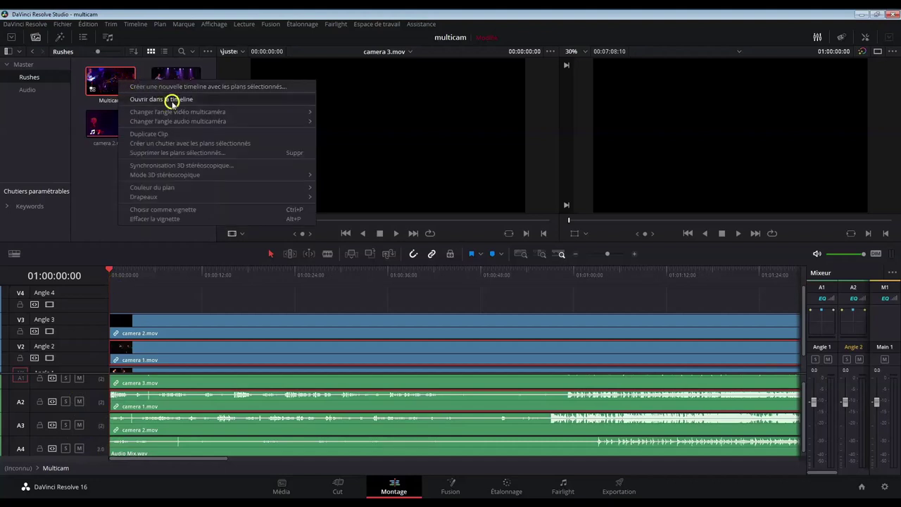
mouse_move(181, 113)
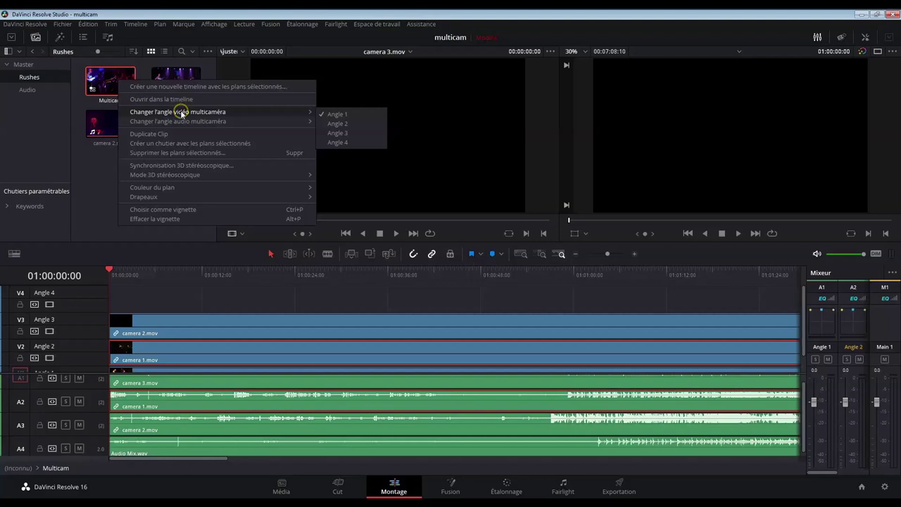
left_click(351, 123)
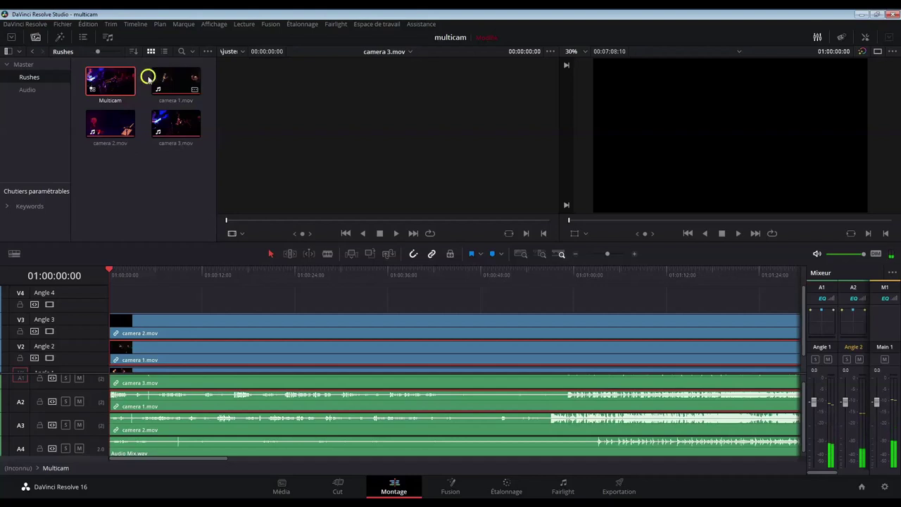
right_click(114, 75)
mouse_move(211, 116)
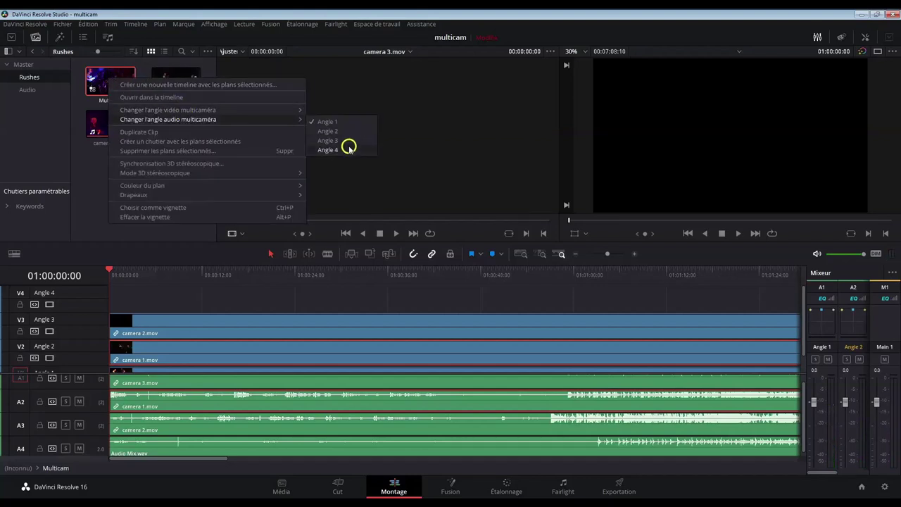
left_click(348, 145)
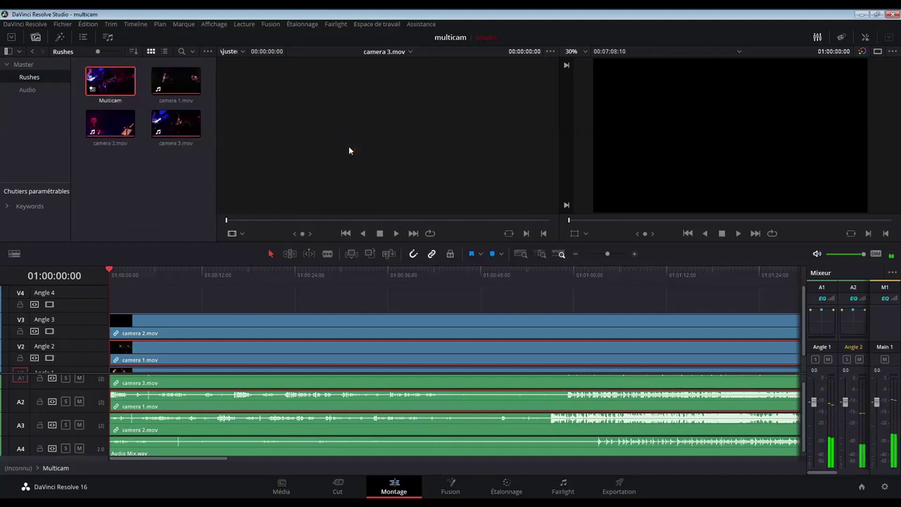
- Shift camera 2.mov about 6 seconds later and camera 1.mov and camera 3.mov about 4 seconds later to roughly match Audio Mix.wav
left_click(197, 451)
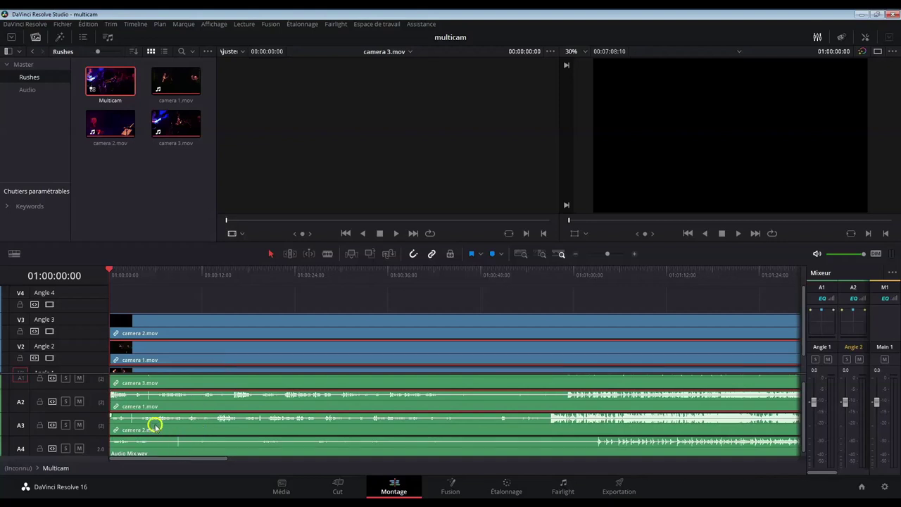
scroll(155, 389, "up", 1)
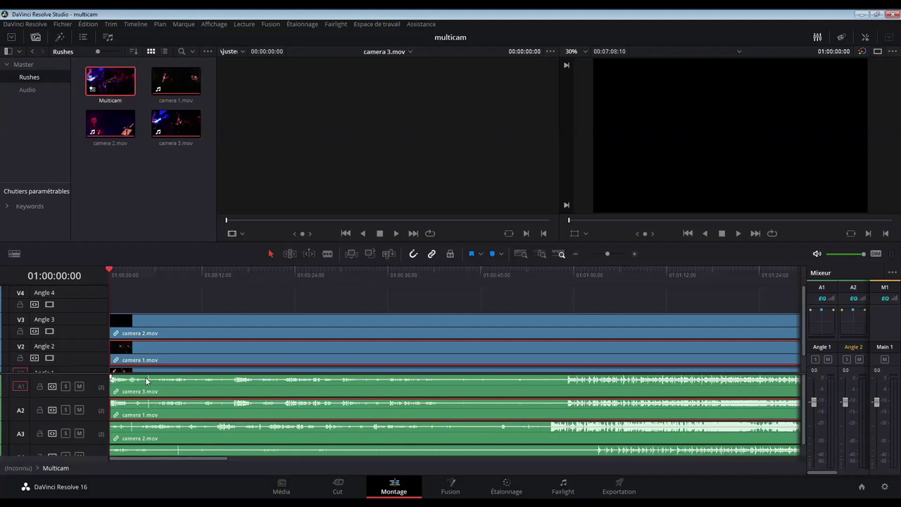
left_click(153, 433)
left_click_drag(154, 435, 192, 432)
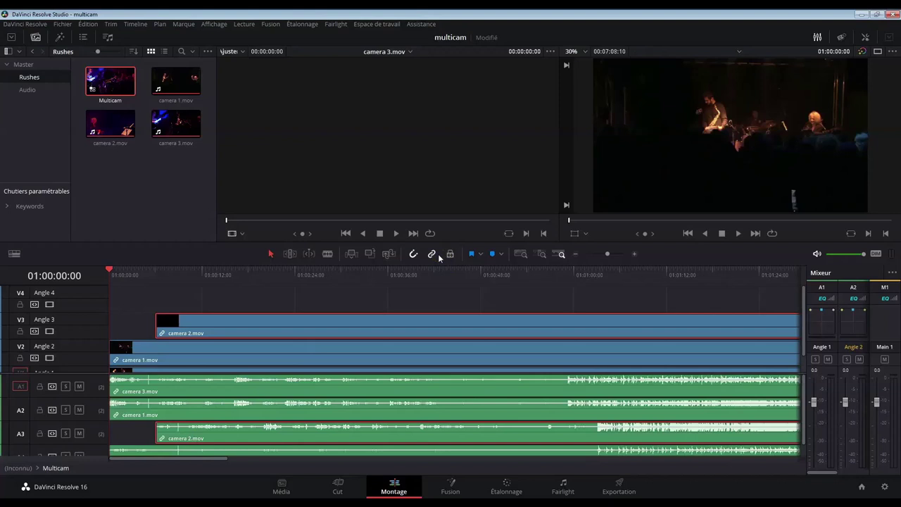
left_click_drag(138, 409, 166, 409)
left_click_drag(156, 378, 187, 387)
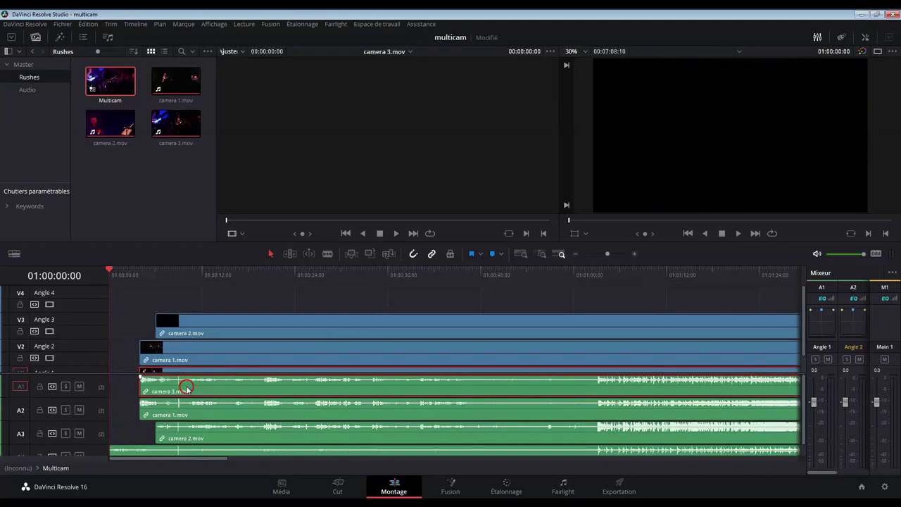
- Fine-align the sharp waveform peak of camera 2.mov just before 01:00:09:01 with the matching peak of Audio Mix.wav
key("ctrl+equal")
key("ctrl+equal")
key("ctrl+equal")
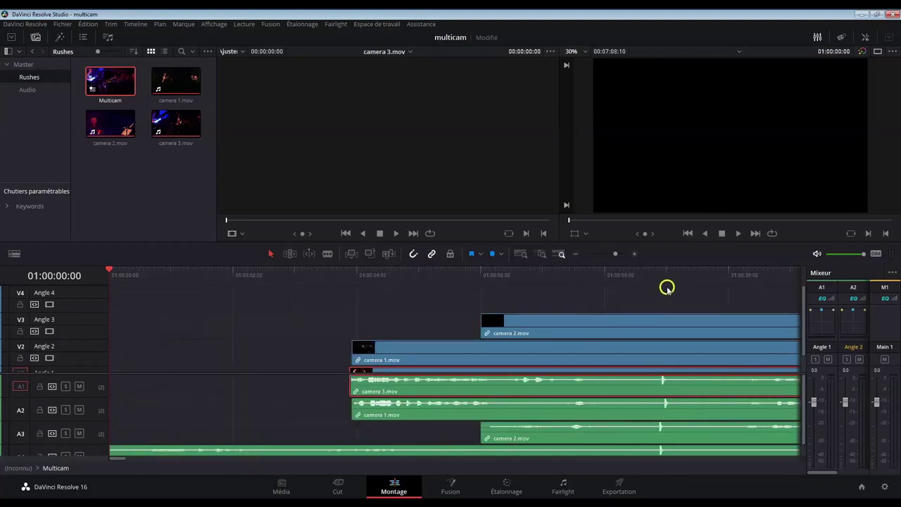
left_click(669, 273)
key("ctrl+equal")
key("ctrl+equal")
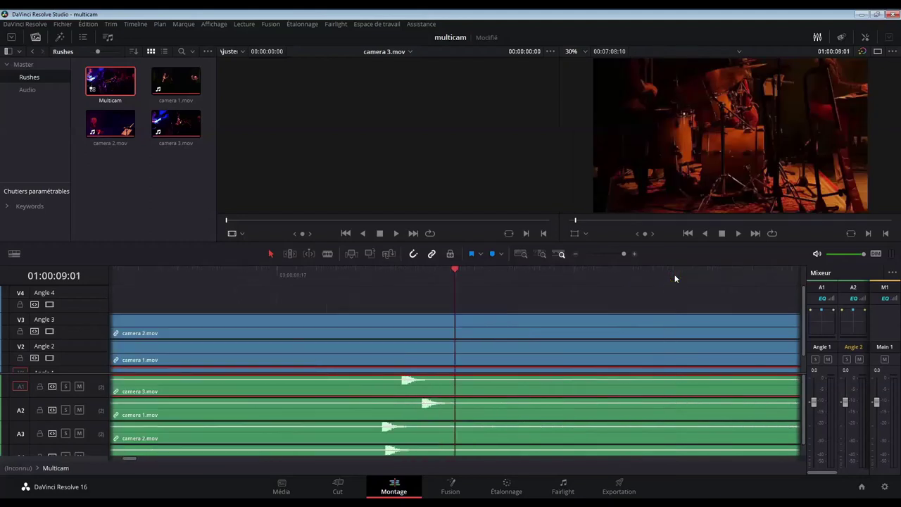
scroll(368, 433, "down", 1)
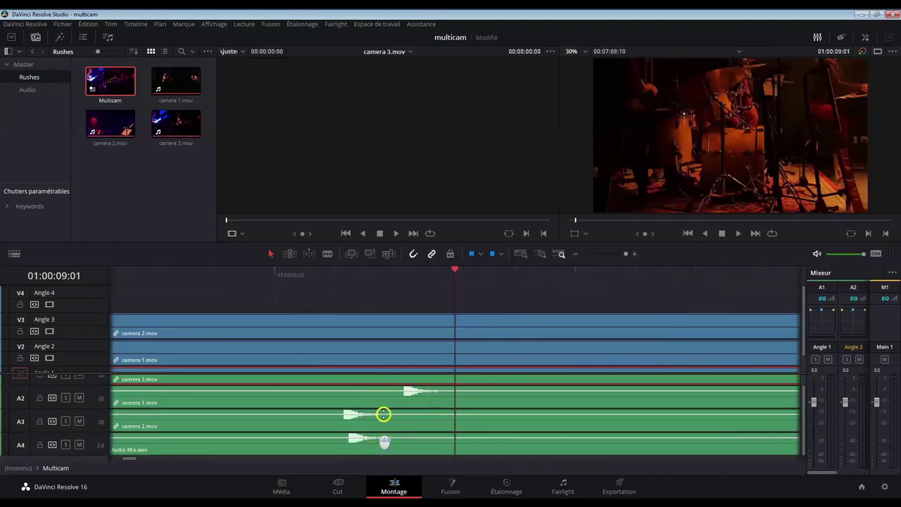
left_click(372, 420)
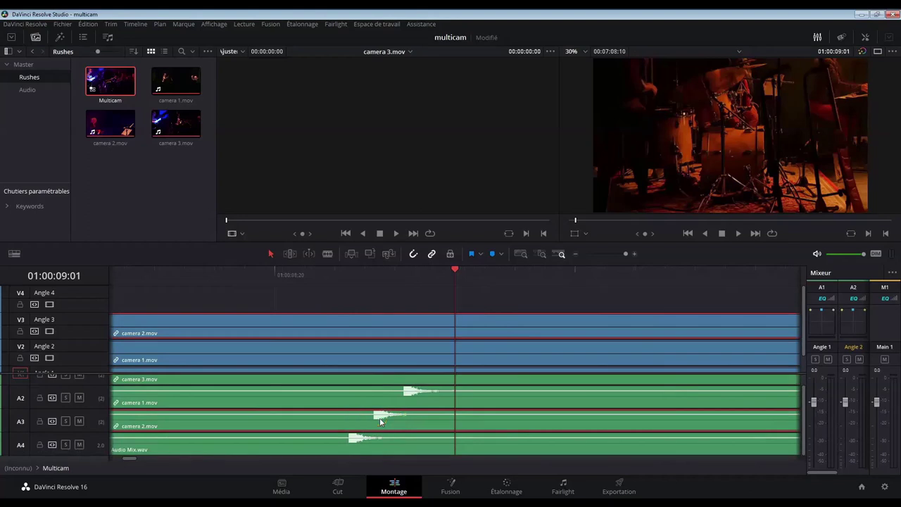
- Nudge camera 1.mov and camera 3.mov earlier until their waveform peaks line up with the camera 2.mov peak
left_click(396, 392)
key("comma")
key("comma")
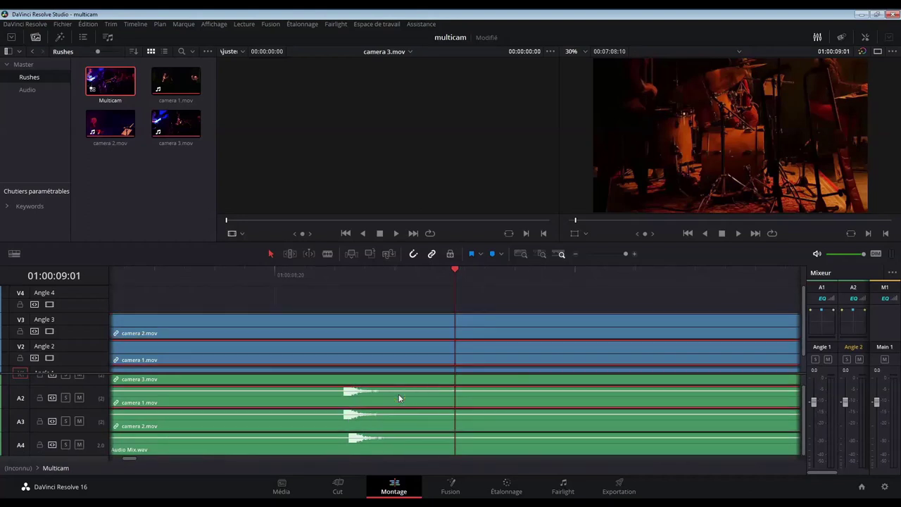
scroll(391, 401, "up", 1)
left_click(411, 392)
key("comma")
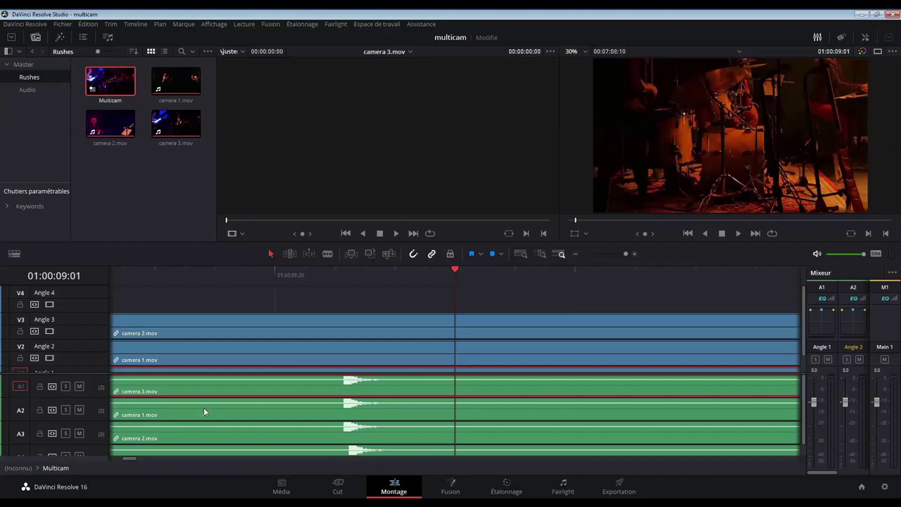
- Lock all angle tracks, both video and audio, inside the Multicam clip
left_click(39, 387)
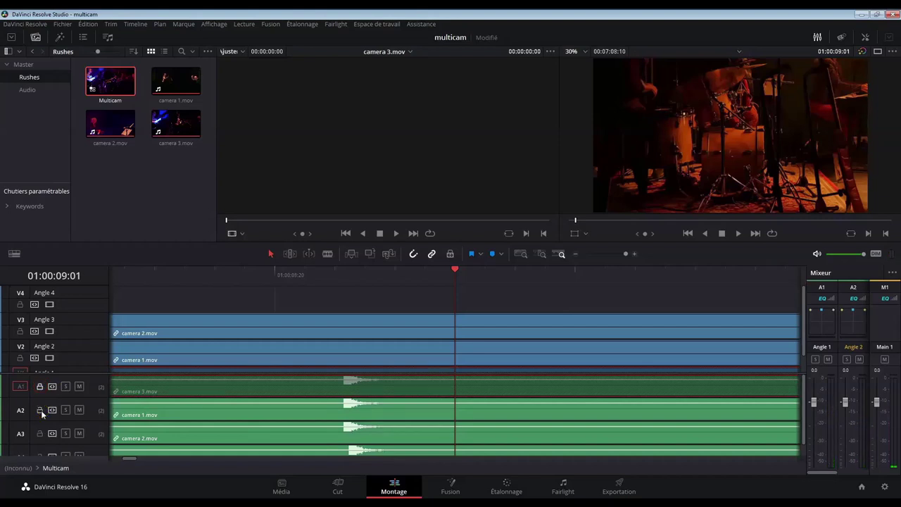
left_click(40, 410)
left_click(41, 433)
left_click(40, 455)
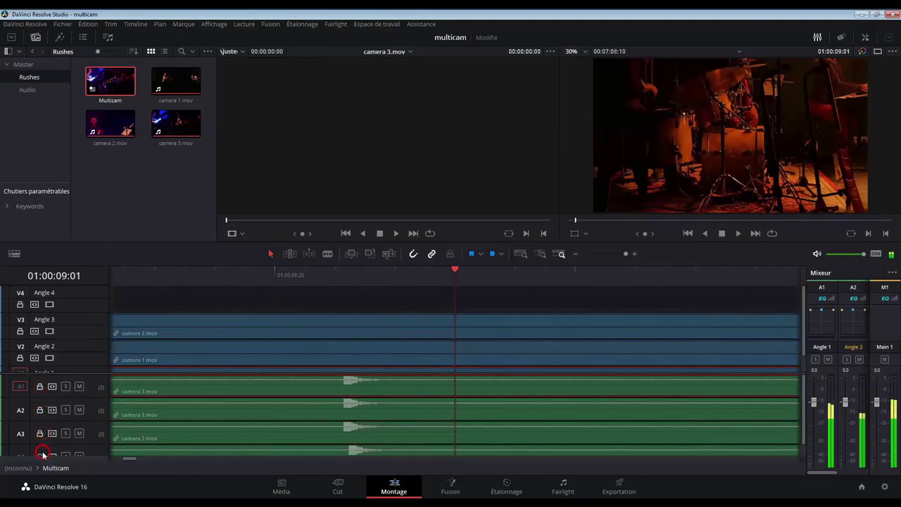
- Create a new timeline named Timeline 1 from the Multicam clip, keeping two video and two audio tracks
right_click(110, 83)
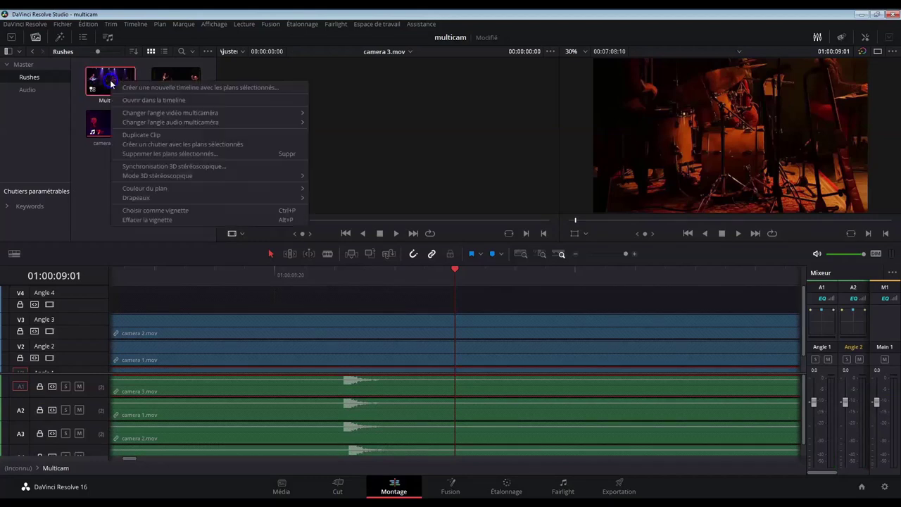
left_click(155, 87)
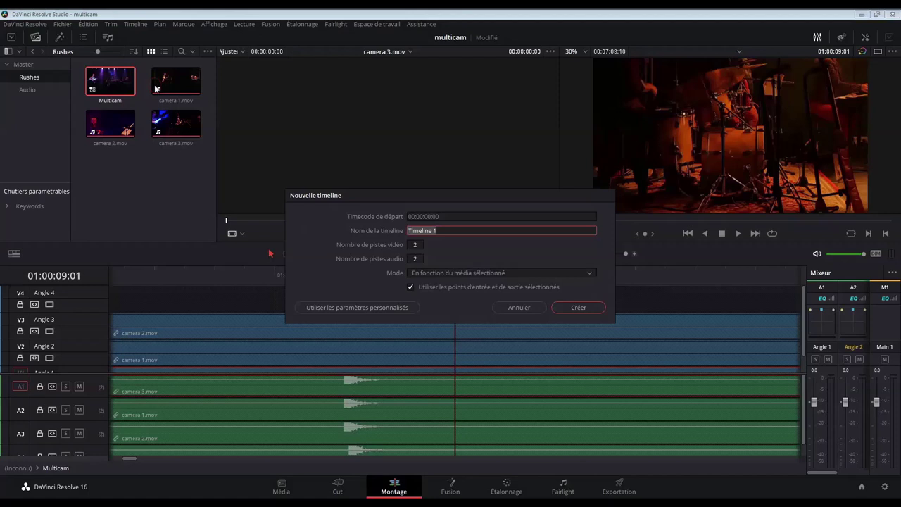
left_click(592, 308)
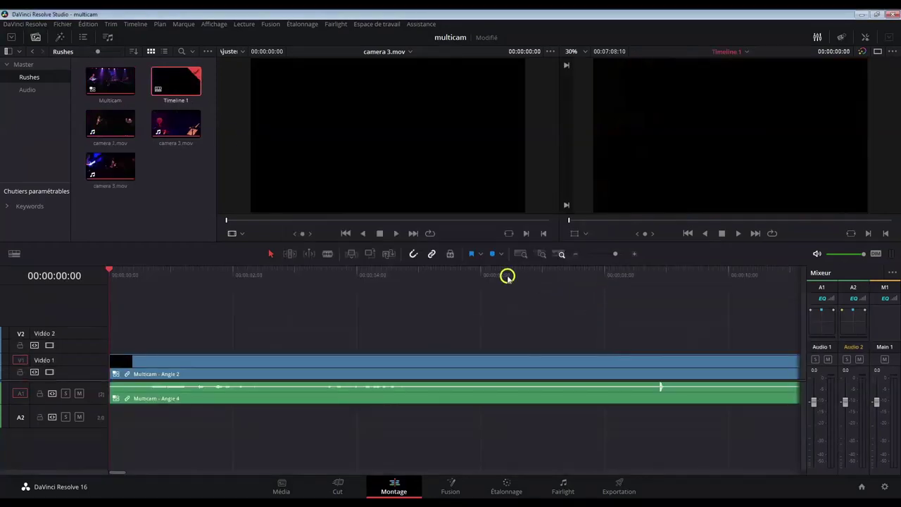
- Switch the source viewer to multicam display and place the playhead at 00:00:09:07 to show the camera angles
left_click(242, 235)
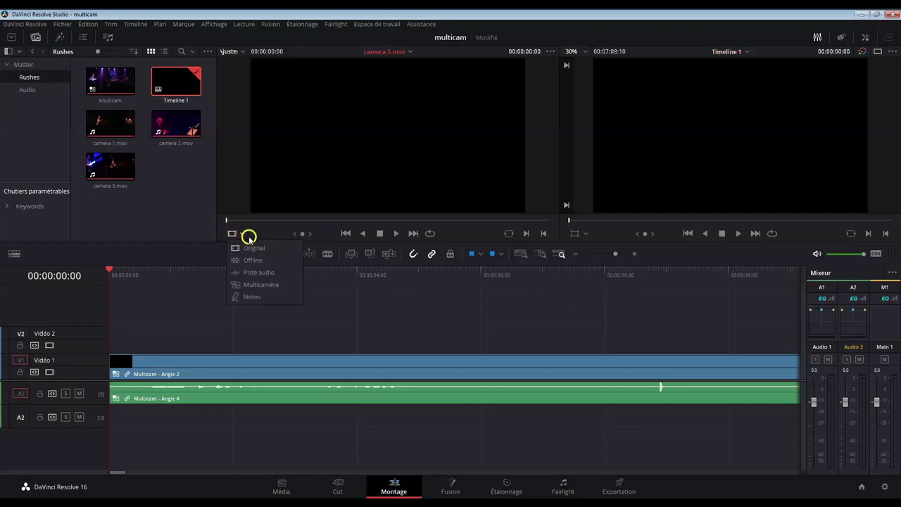
left_click(269, 284)
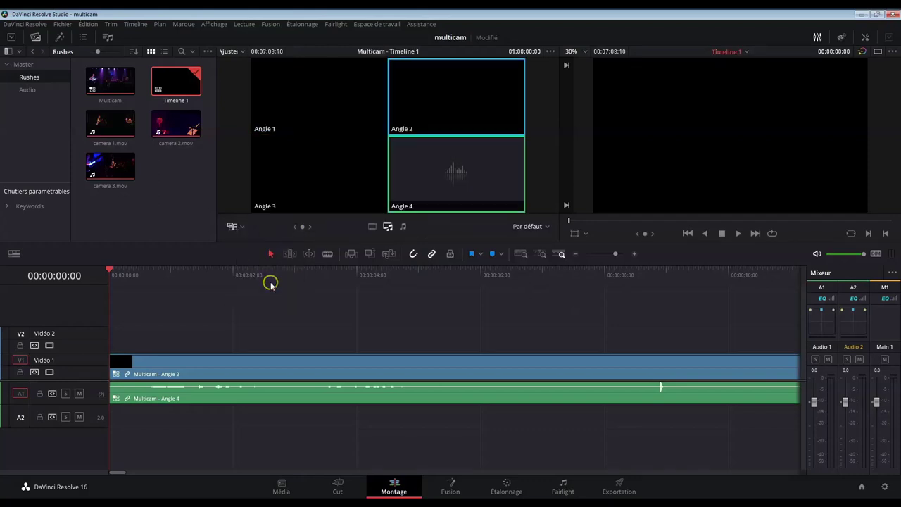
left_click(591, 234)
left_click(425, 143)
left_click(681, 271)
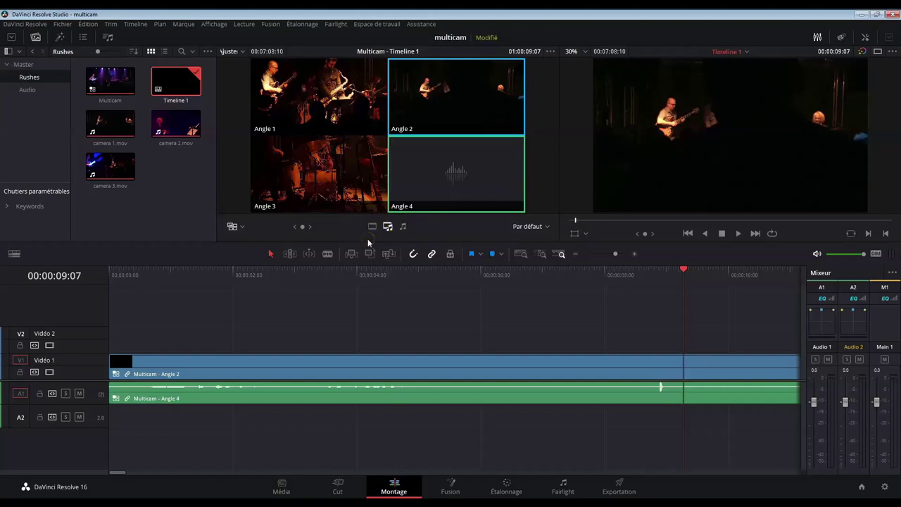
- Set multicam switching to affect video only, keeping Angle 2 as the picture and Angle 4 as the sound
left_click(388, 228)
left_click(403, 227)
left_click(372, 227)
left_click(396, 115)
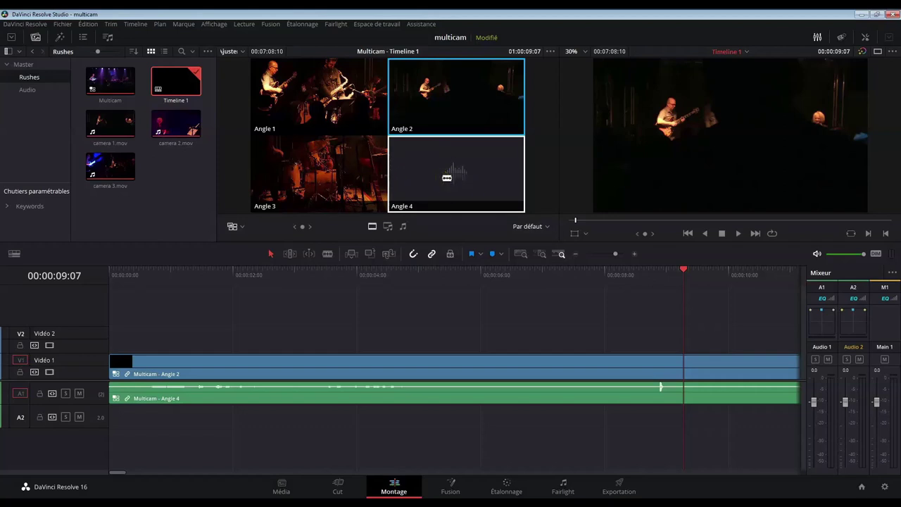
- Play Timeline 1 from 00:00:04:00 and cut live to angles 1, 2, 1, 3, 1 and 2, stopping at 00:00:17:16
scroll(129, 280, "right", 3)
left_click(128, 277)
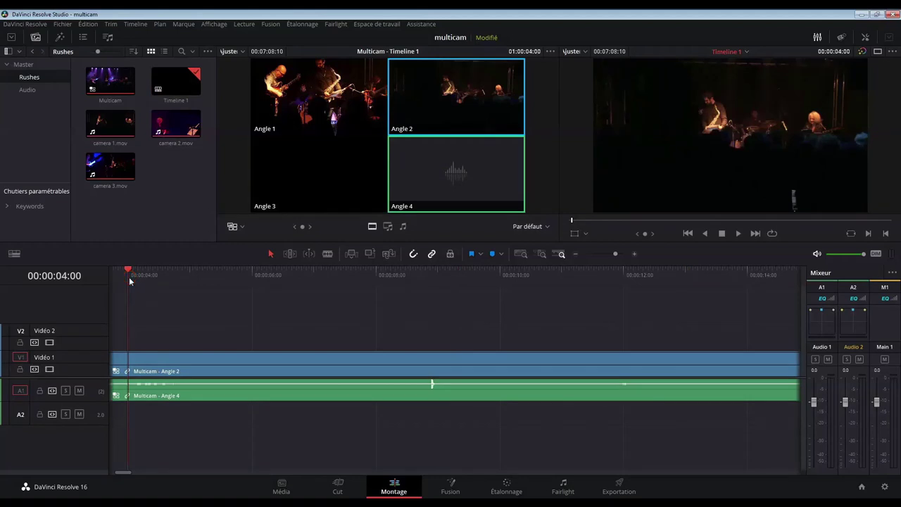
key("space")
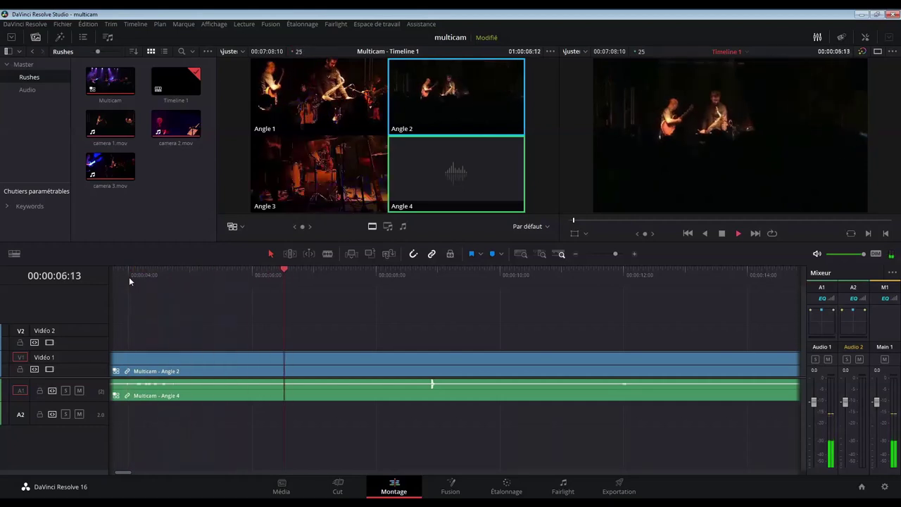
key("1")
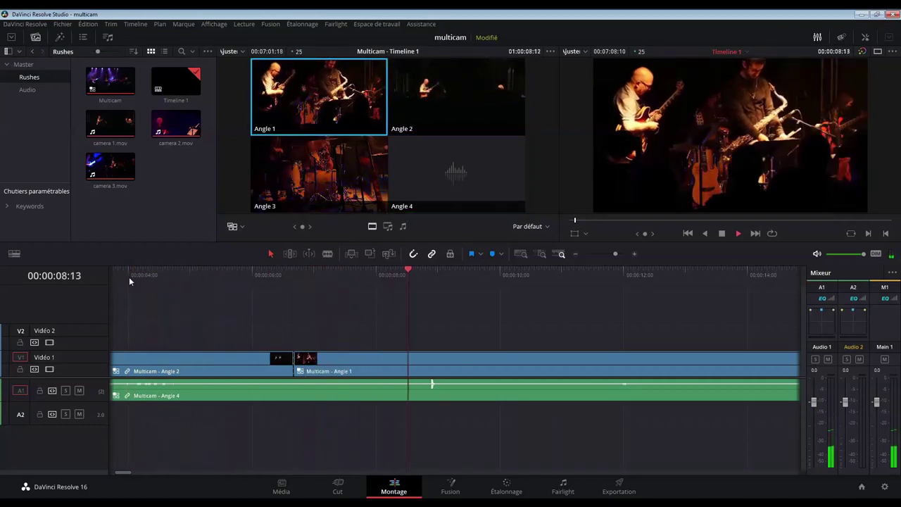
key("2")
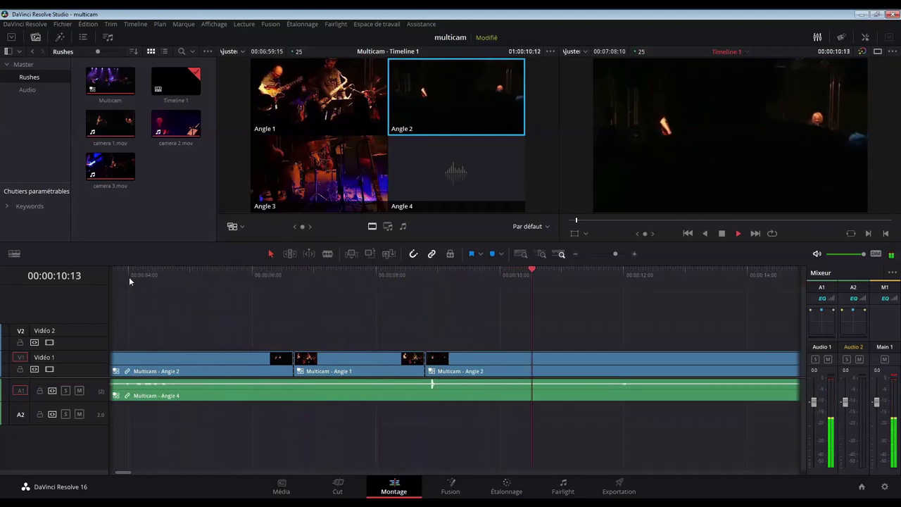
key("1")
key("3")
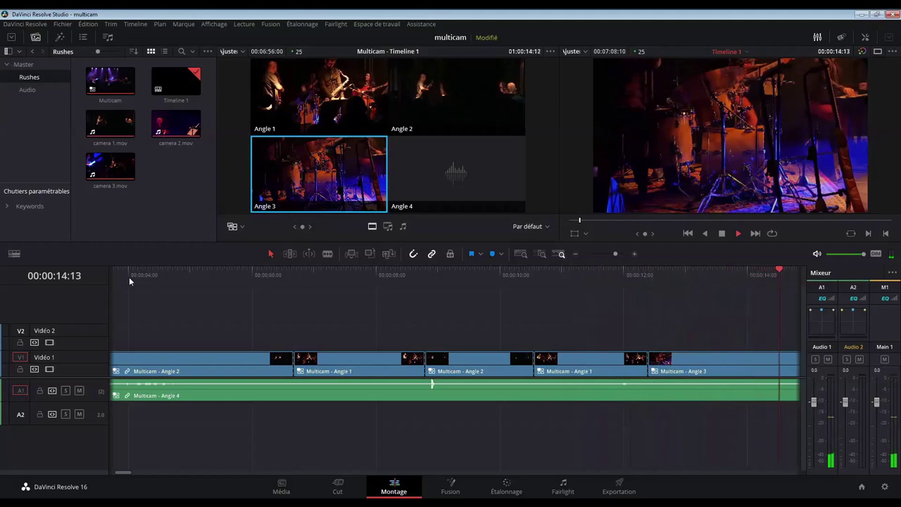
key("1")
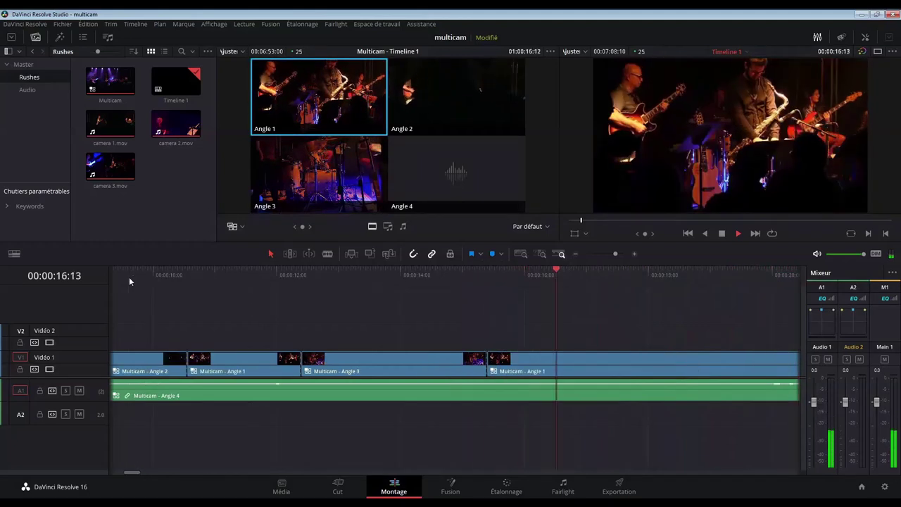
key("2")
key("space")
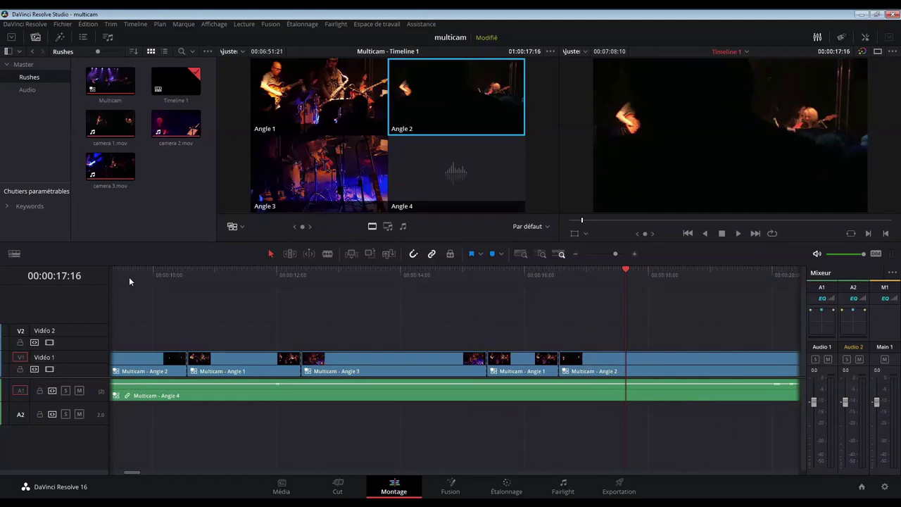
- Roll the cut just after 00:00:12:00 slightly later and change the Angle 3 segment following it to Angle 1
left_click(300, 368)
left_click_drag(300, 367, 306, 368)
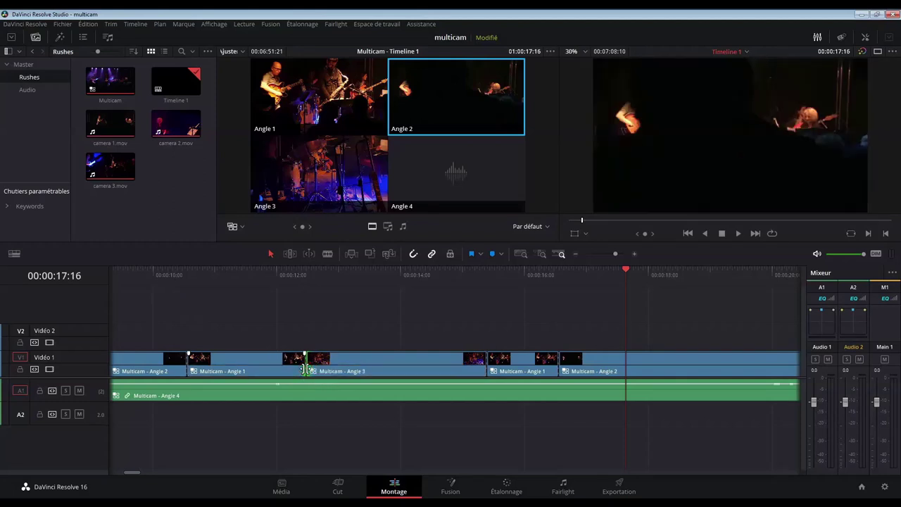
right_click(362, 358)
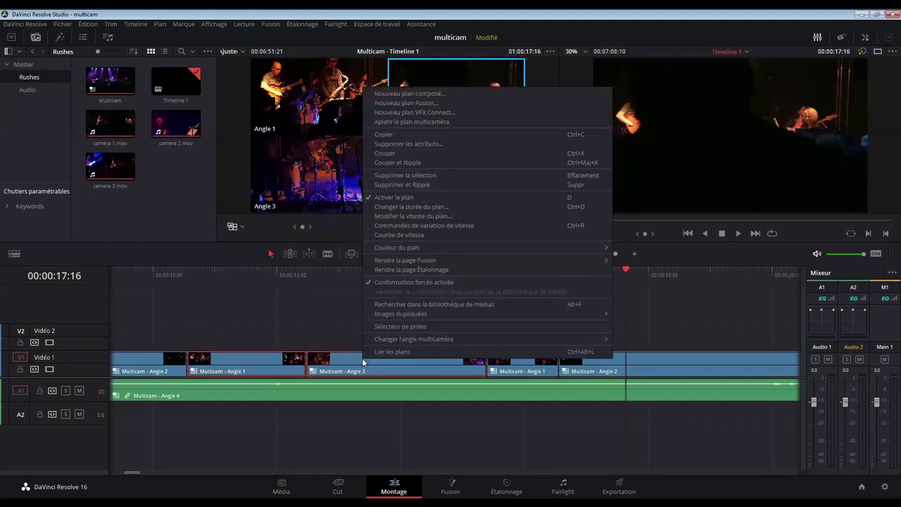
mouse_move(399, 341)
left_click(454, 342)
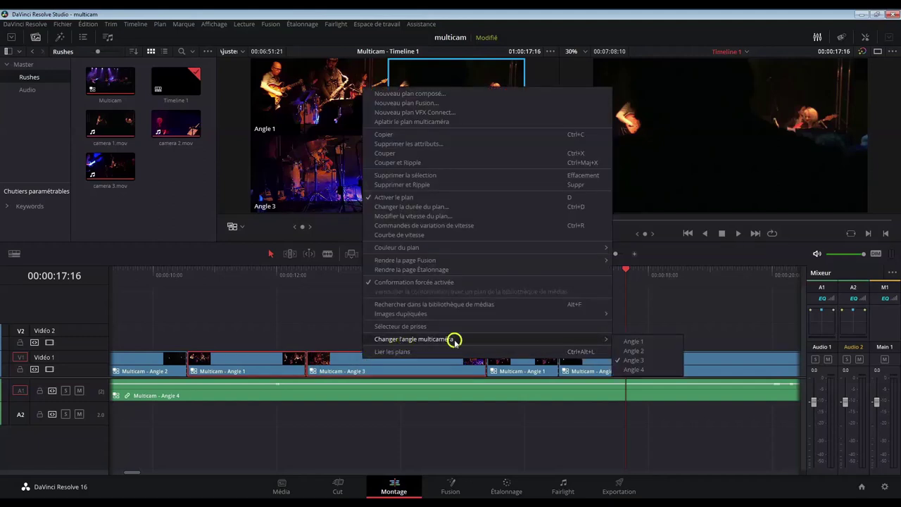
left_click(656, 342)
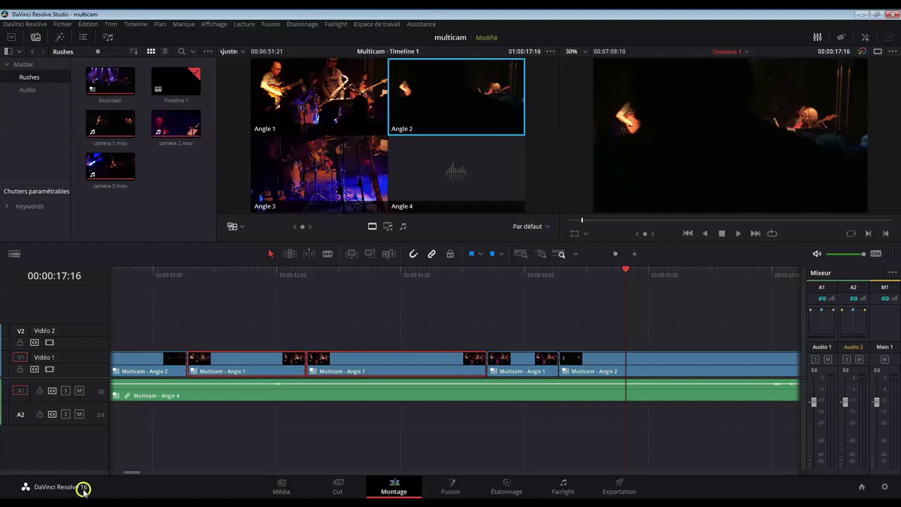
- Replay from 00:00:10:14 and switch live to angles 2, 3, 1 and 2 to refine the existing edit
left_click(188, 274)
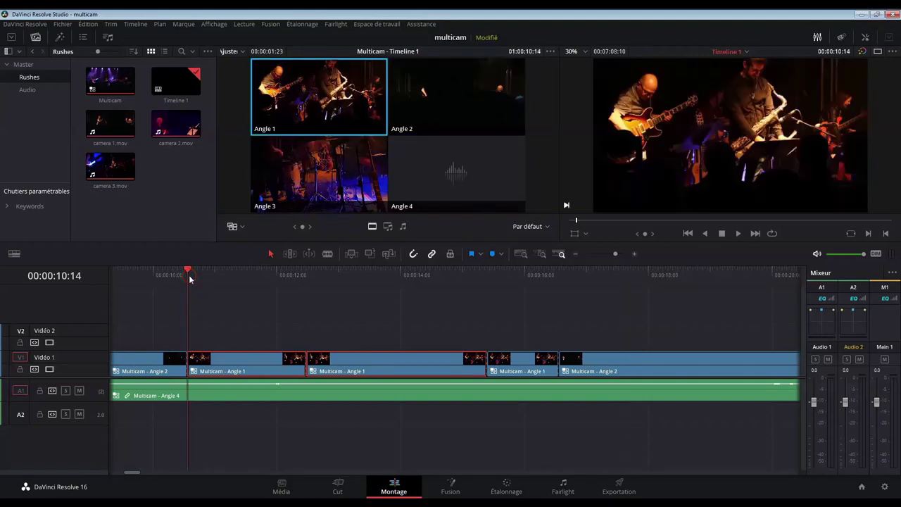
key("space")
key("2")
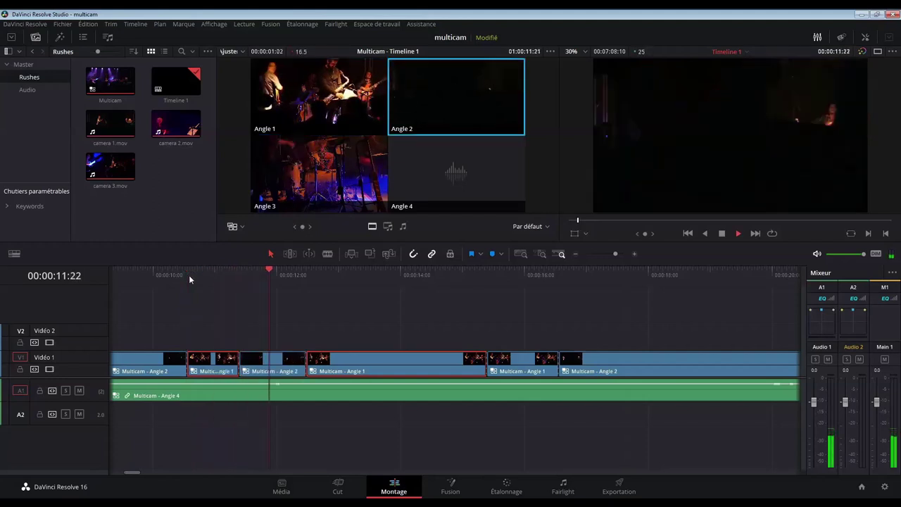
key("3")
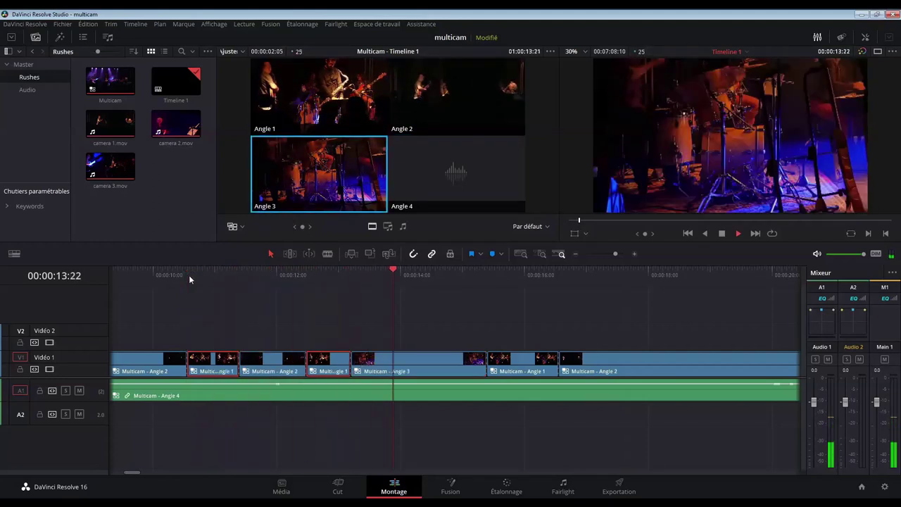
key("1")
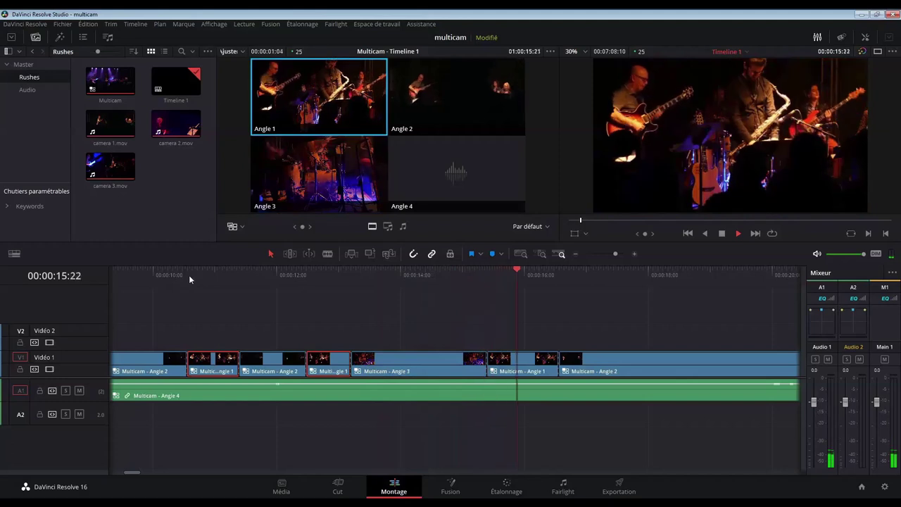
key("2")
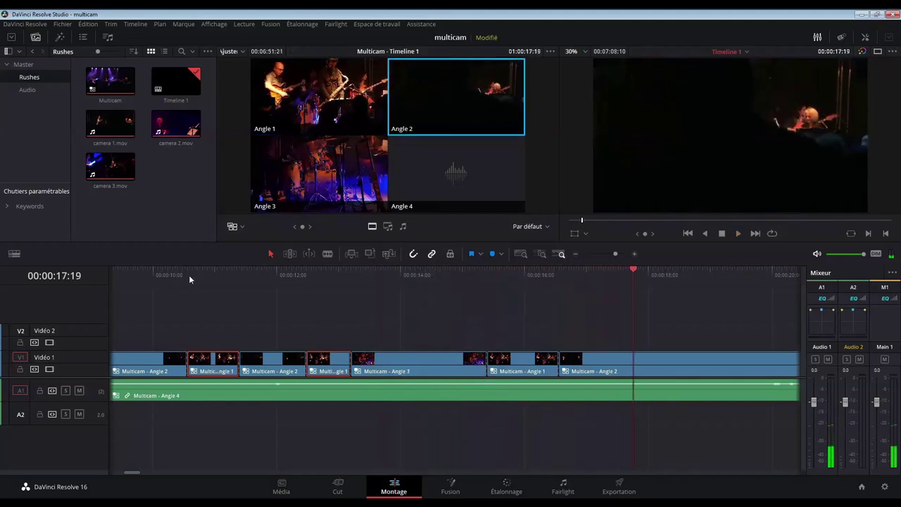
- Clear the segment selection and look over Timeline 1's individual multicam shots on the colour grading page, returning to the edit page
left_click(478, 426)
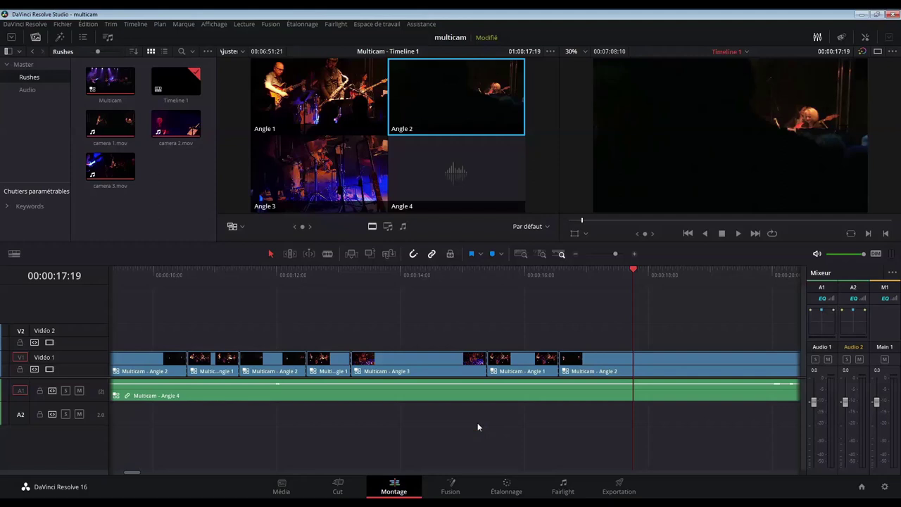
left_click(511, 489)
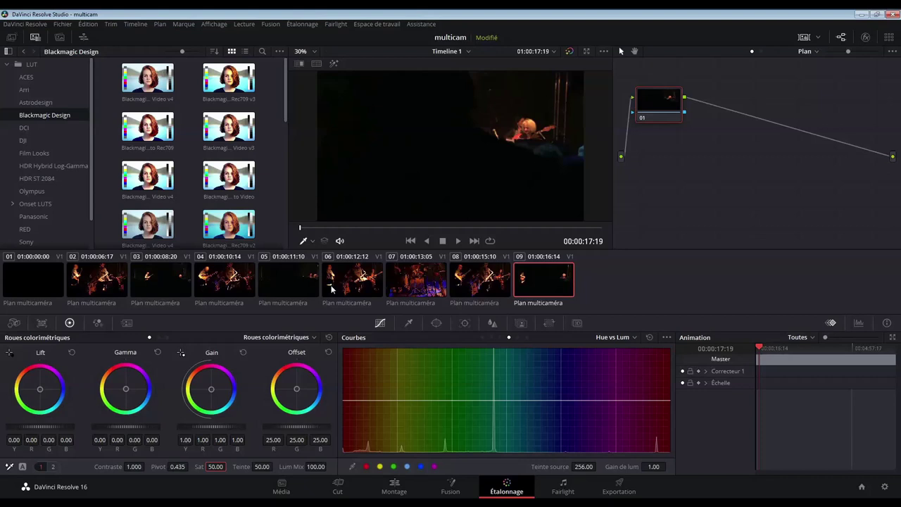
left_click(388, 485)
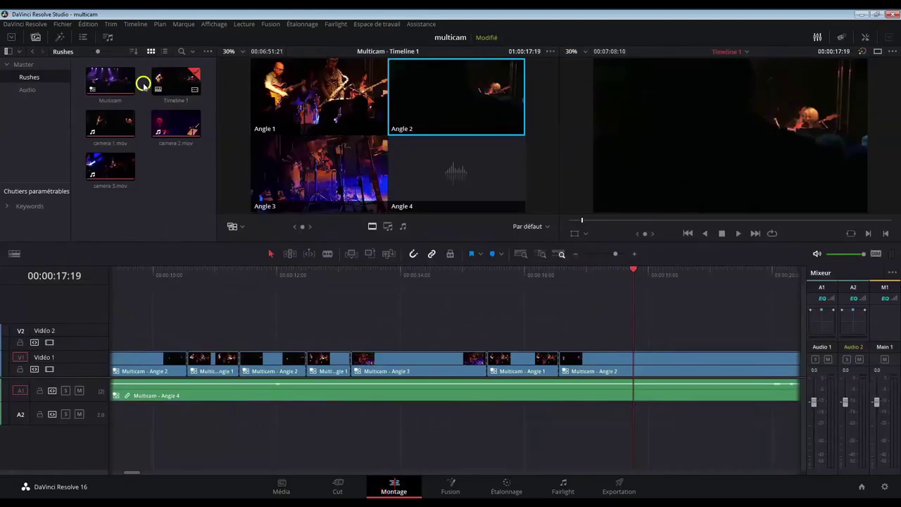
- Open the Multicam clip as a timeline and select camera 1.mov on its Angle 2 track
right_click(119, 86)
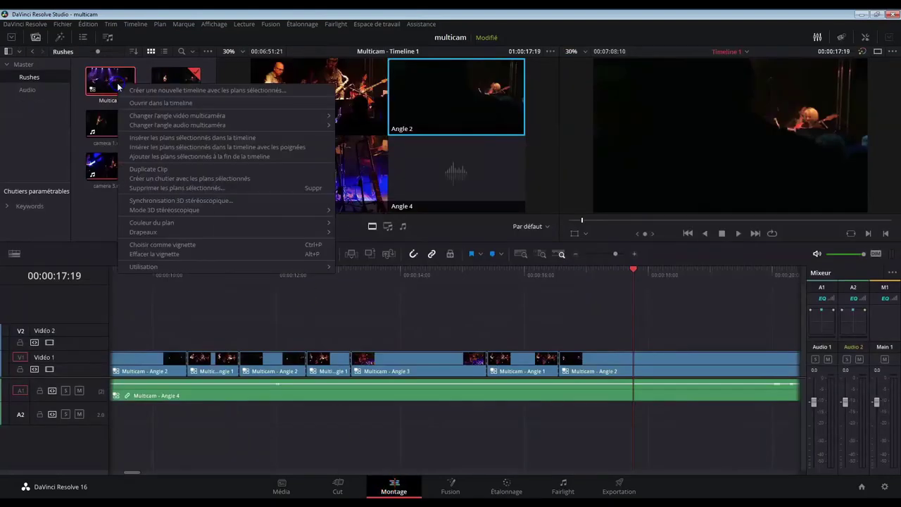
left_click(160, 103)
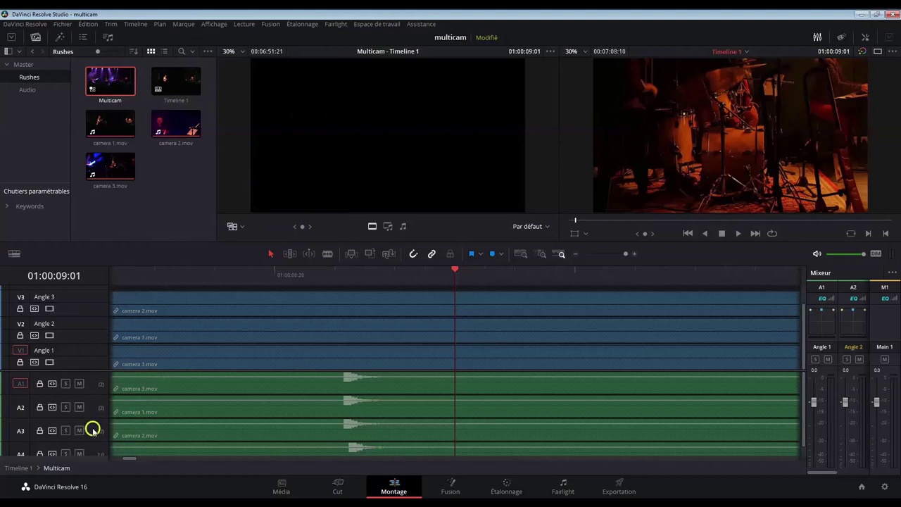
left_click(230, 328)
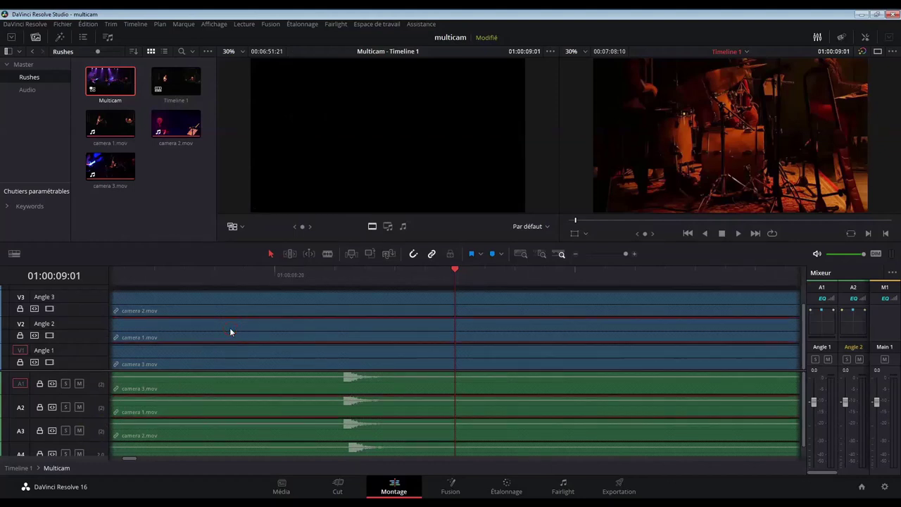
- On the colour grading page, set the saturation of the Angle 2 source clip camera 1.mov to 0
left_click(507, 487)
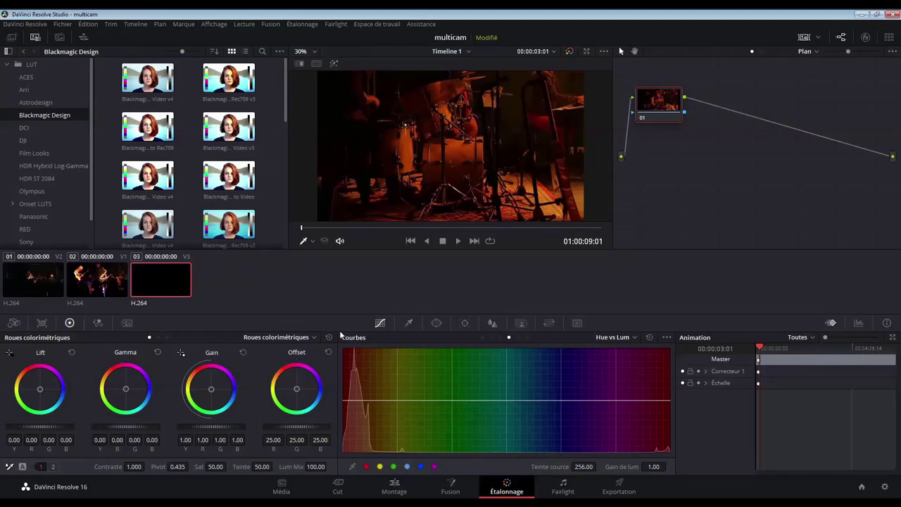
left_click(52, 289)
mouse_move(215, 478)
left_mouse_down()
mouse_move(190, 468)
mouse_move(13, 482)
left_mouse_up()
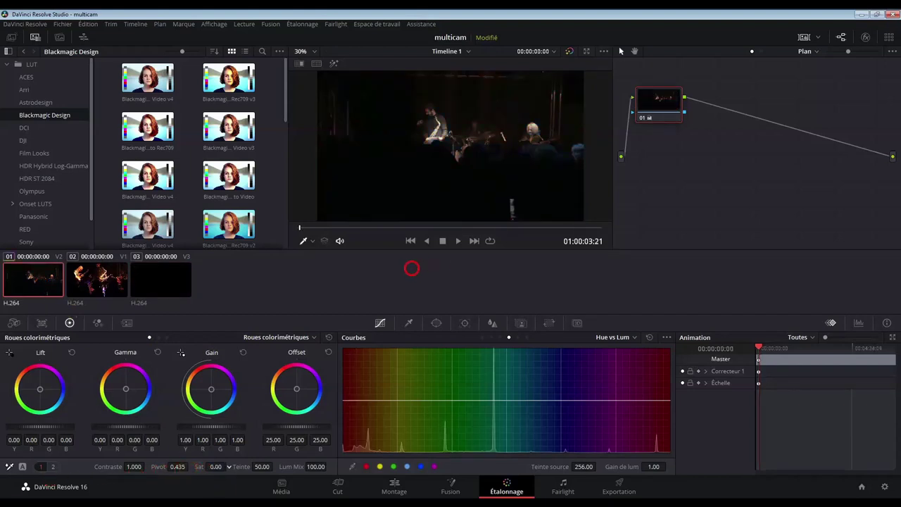
- Reopen Timeline 1 on the edit page and check the grade on the final Angle 2 segment at 00:00:17:12
left_click(396, 486)
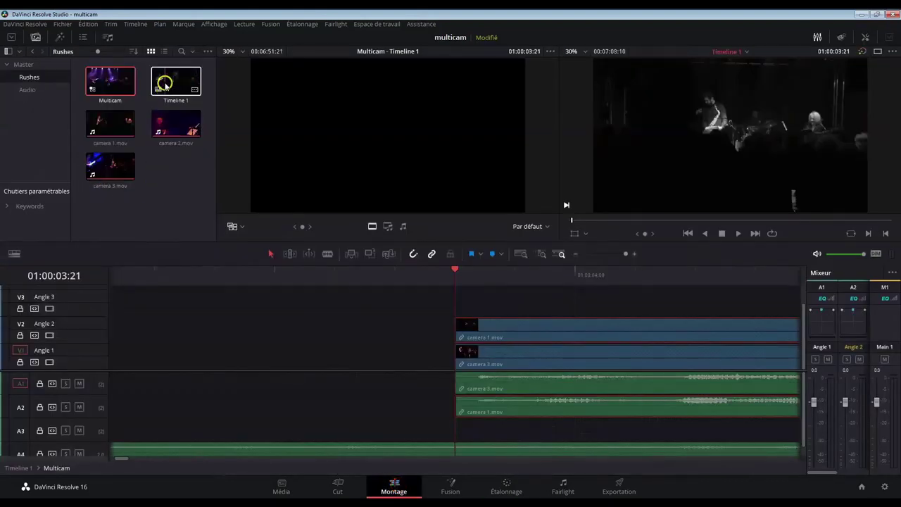
right_click(165, 85)
left_click(201, 131)
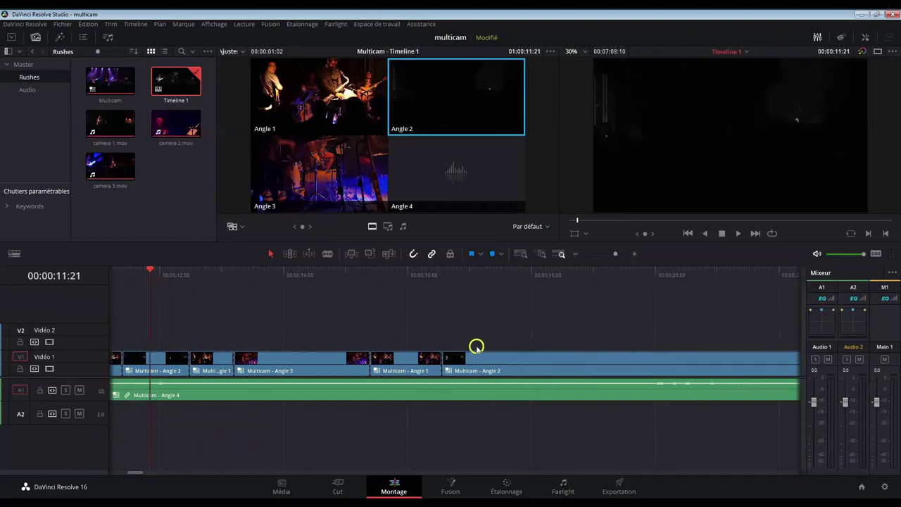
left_click(498, 278)
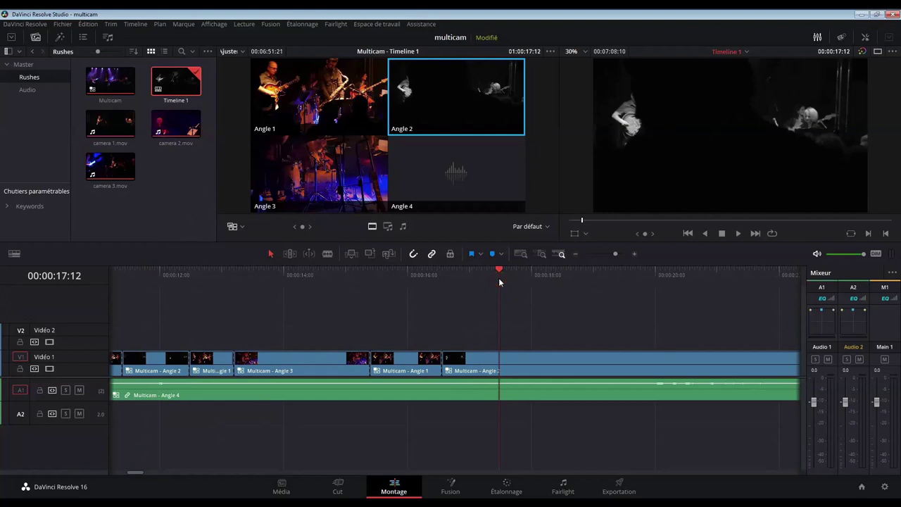